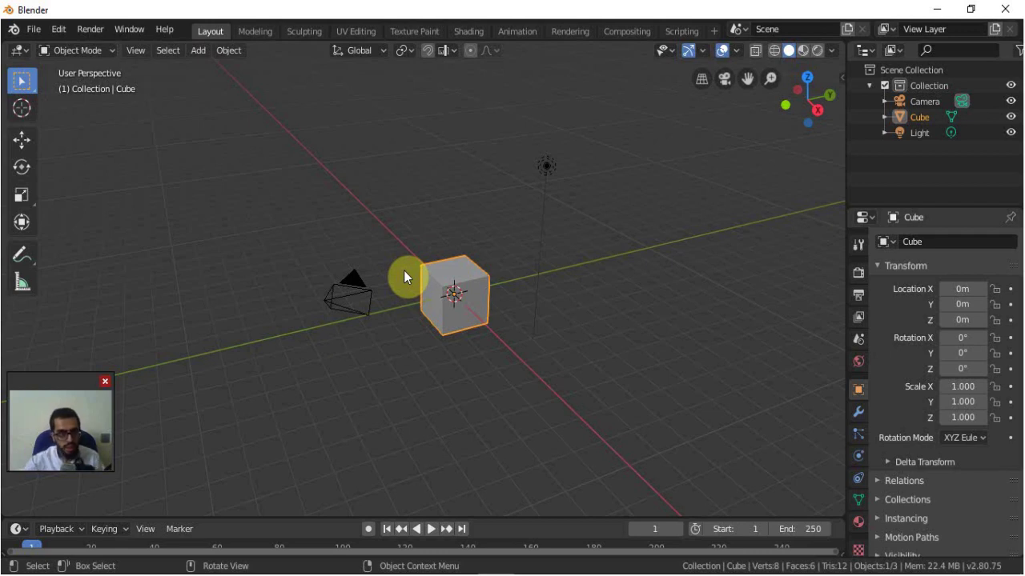
# Place the 3D cursor in empty space away from the cube and add an armature there.
pyautogui.click(22, 106)
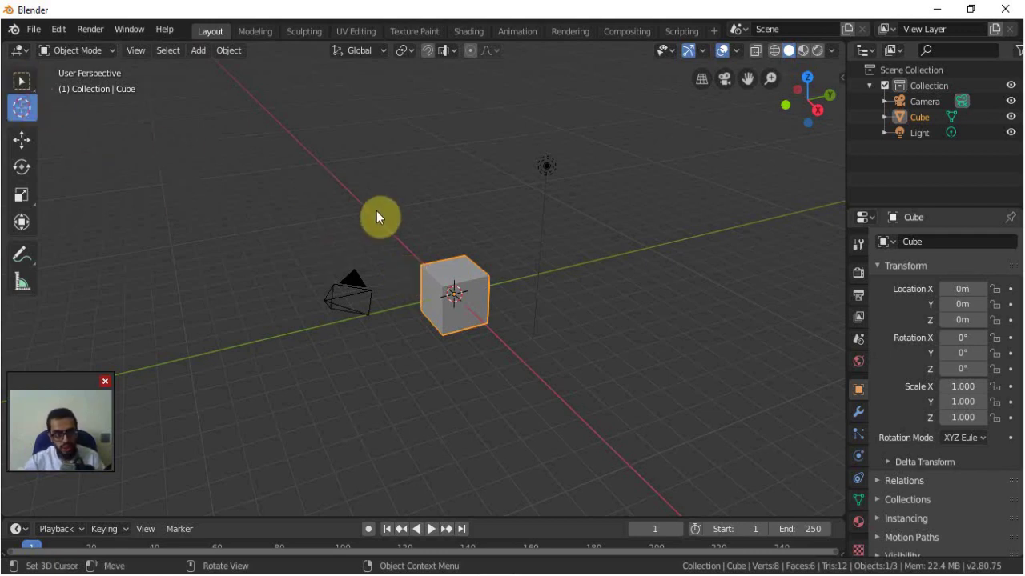
pyautogui.click(366, 212)
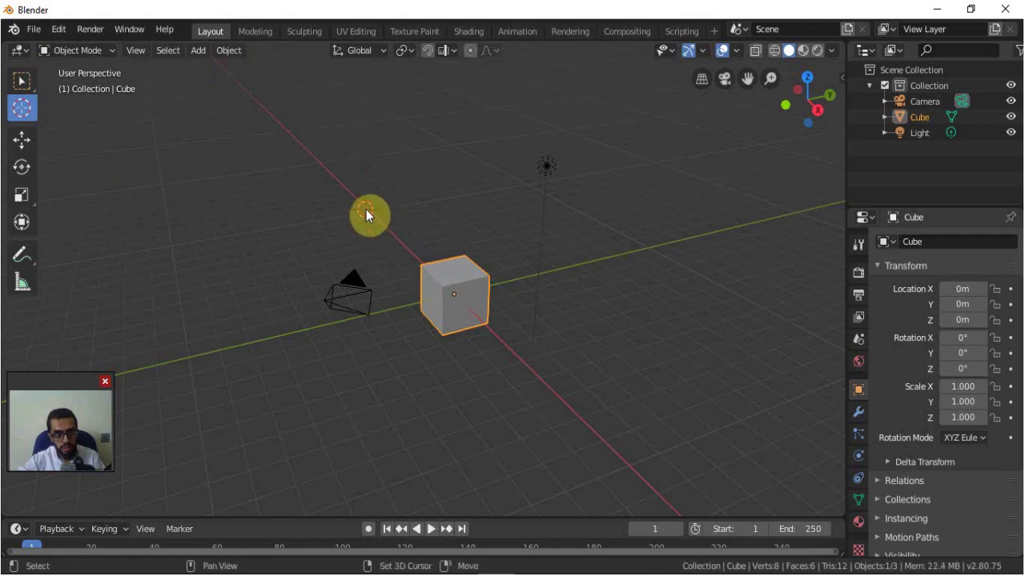
pyautogui.hotkey('shift', 'a')
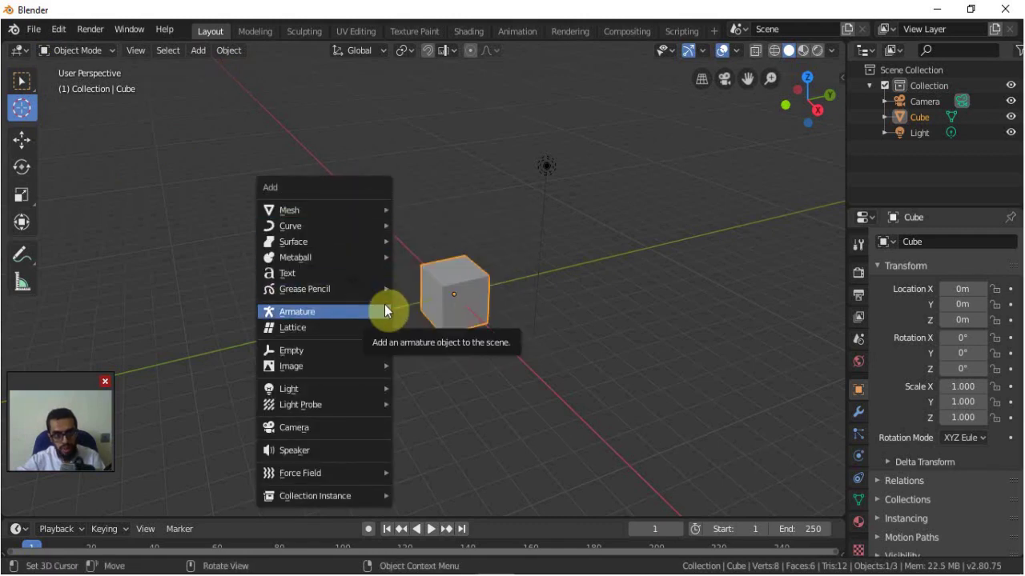
pyautogui.click(384, 312)
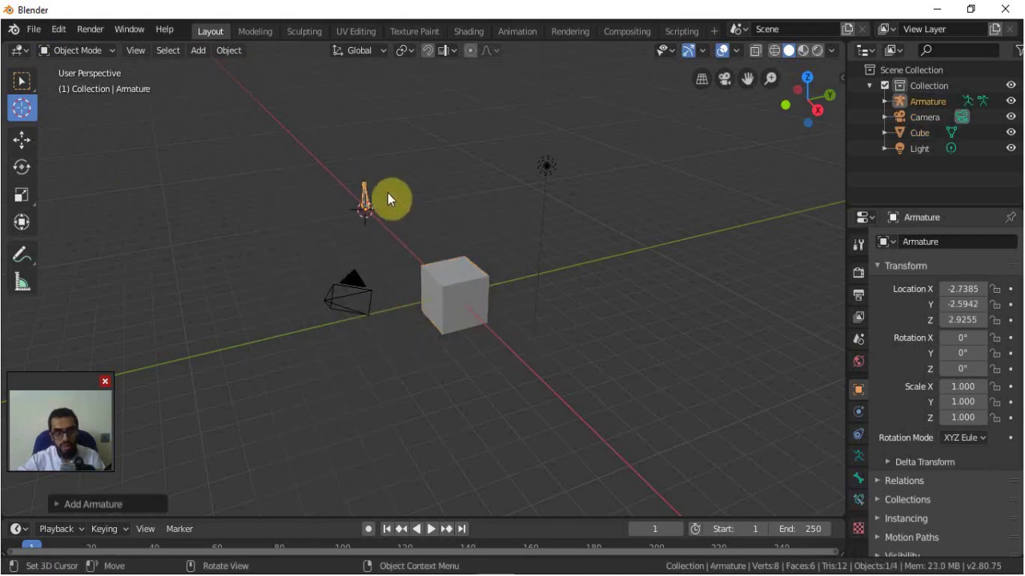
pyautogui.scroll(2, 320, 244)
pyautogui.moveTo(320, 247); pyautogui.dragTo(436, 277, button='middle')
pyautogui.press('KP_1')
pyautogui.scroll(-4, 377, 286)
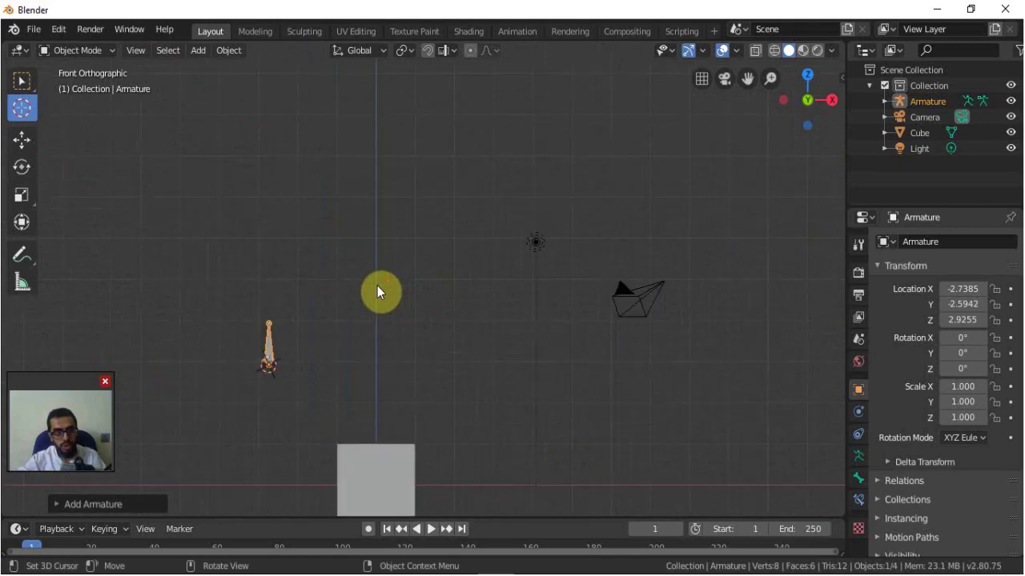
pyautogui.press('KP_Decimal')
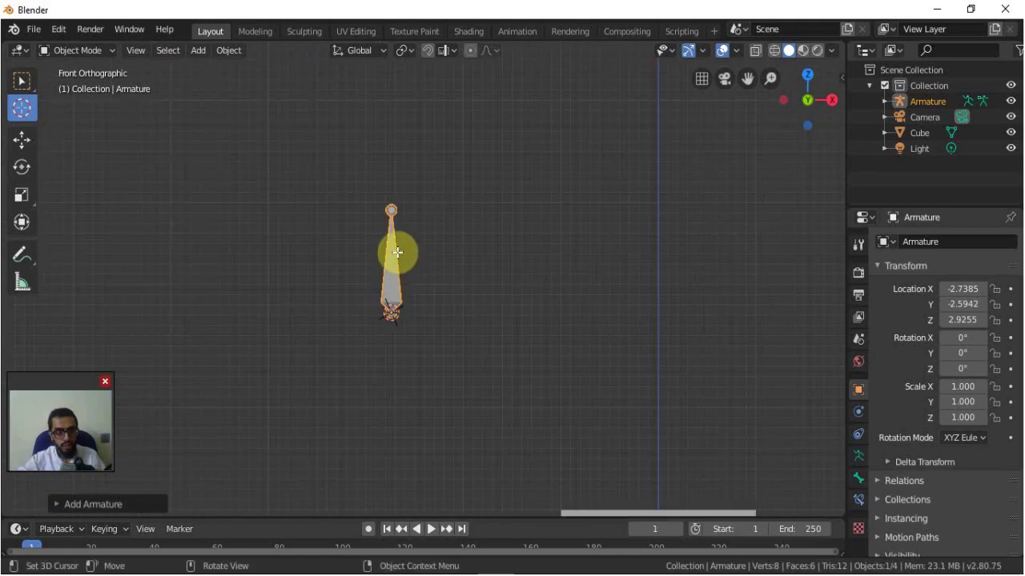
# In Edit Mode, try moving the bone's tip, its root and the whole bone, cancelling each move.
pyautogui.press('Tab')
pyautogui.click(392, 210)
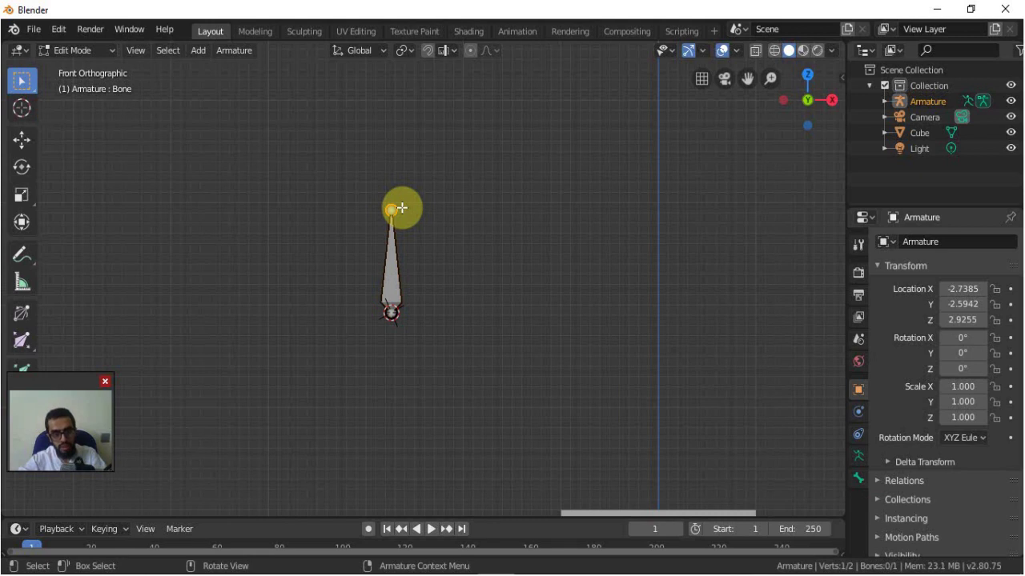
pyautogui.press('g')
pyautogui.press('Escape')
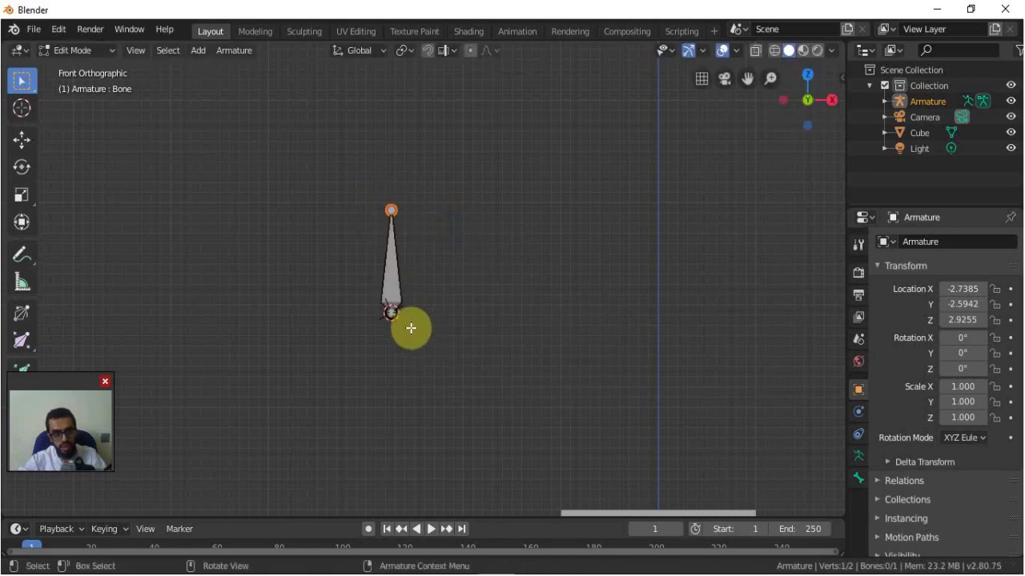
pyautogui.click(392, 313)
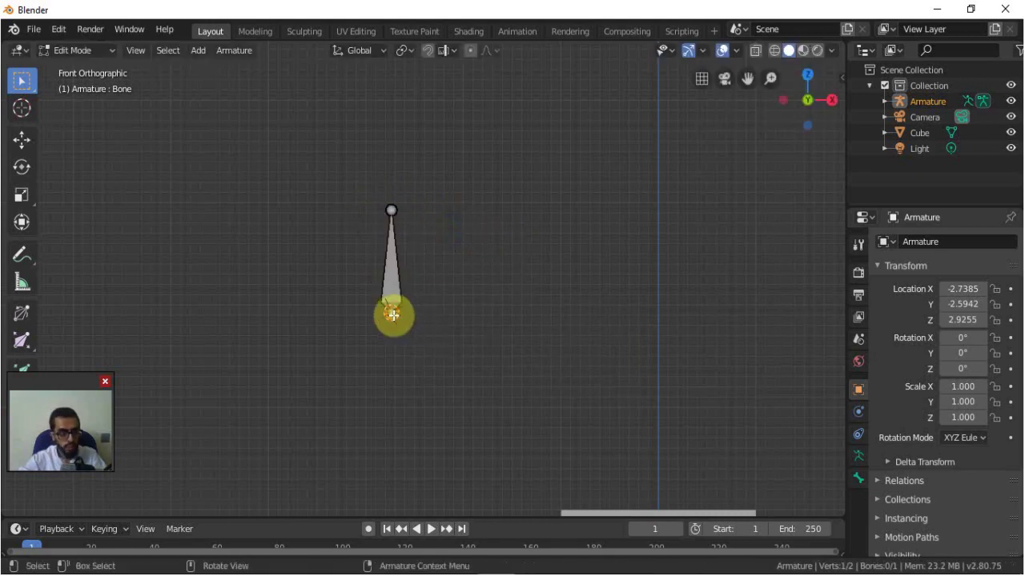
pyautogui.press('g')
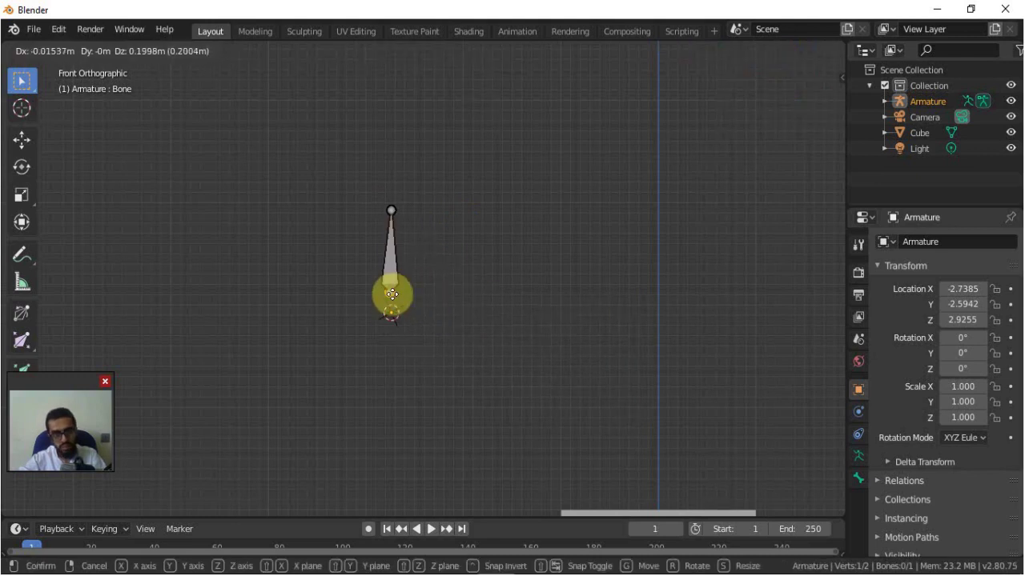
pyautogui.rightClick(392, 295)
pyautogui.click(392, 266)
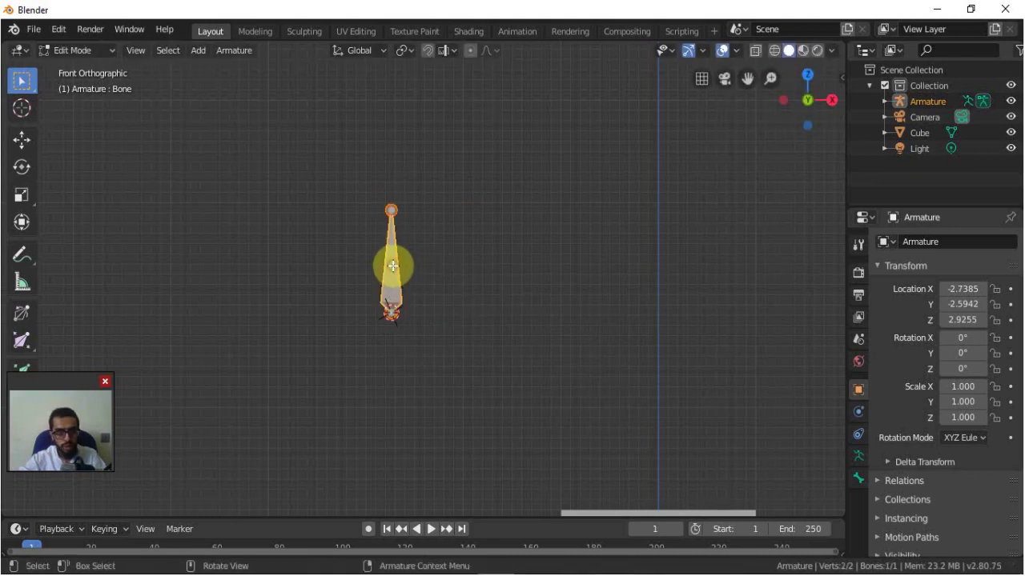
pyautogui.press('g')
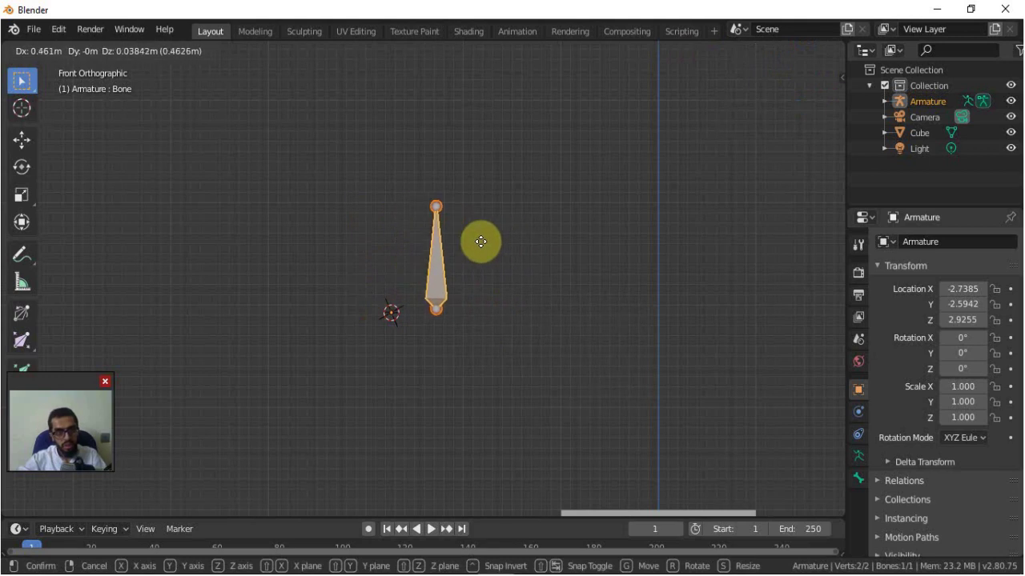
pyautogui.rightClick(487, 252)
pyautogui.moveTo(498, 268); pyautogui.dragTo(461, 275, button='middle')
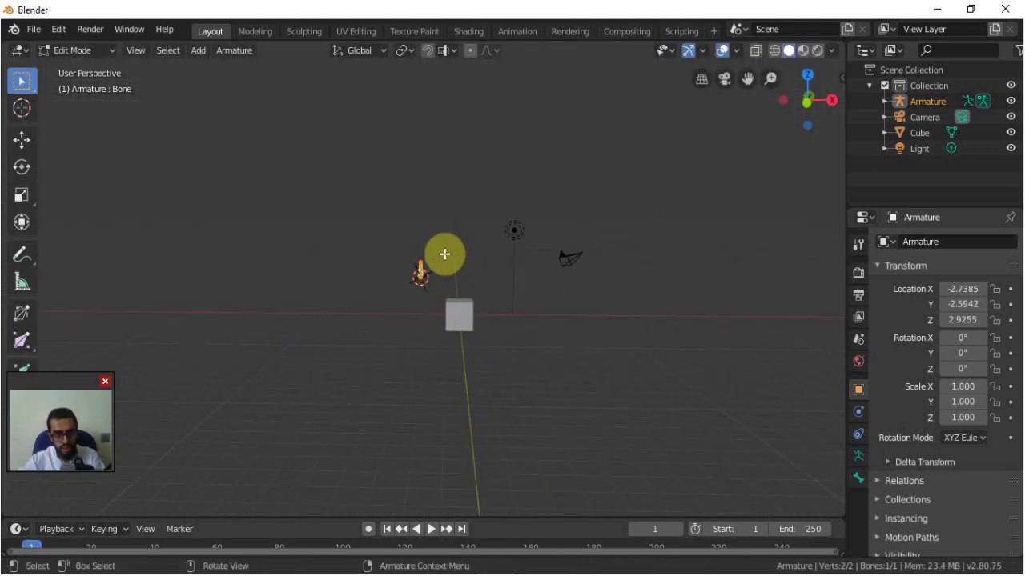
# Return to Object Mode and delete the armature.
pyautogui.press('Tab')
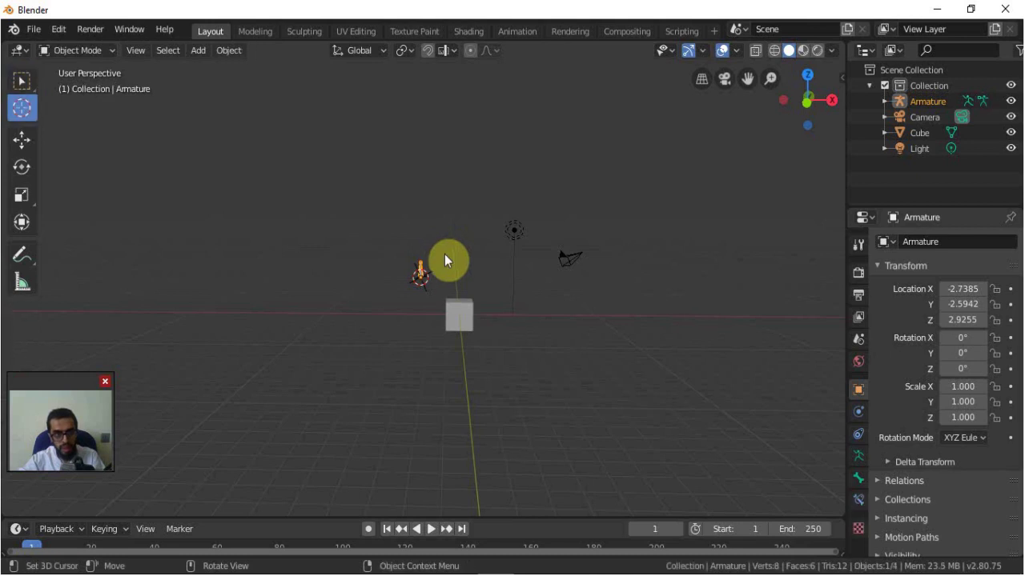
pyautogui.press('x')
pyautogui.click(444, 254)
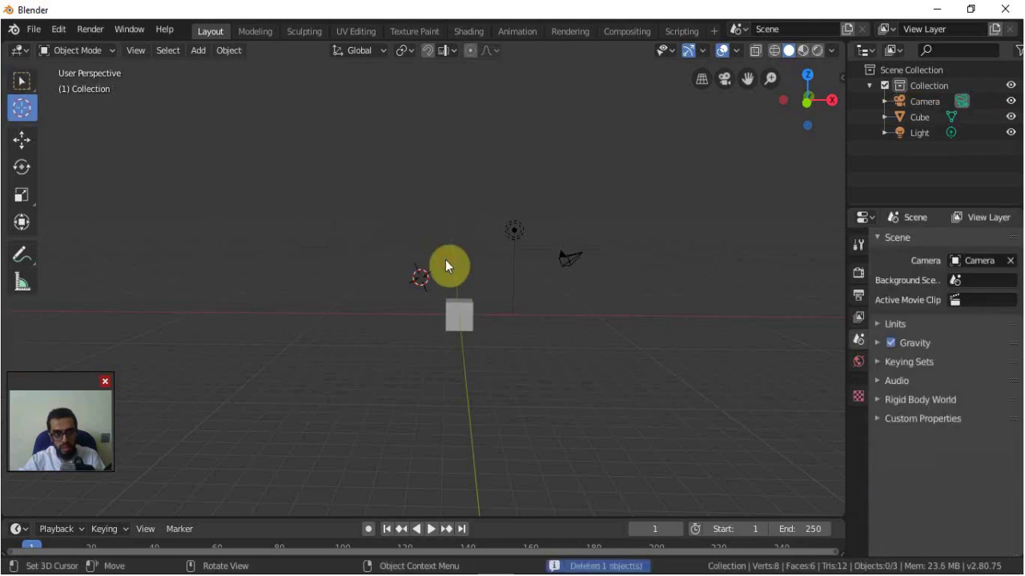
# Select the cube and stretch it along the Z axis to a scale of about 3.98.
pyautogui.click(458, 311)
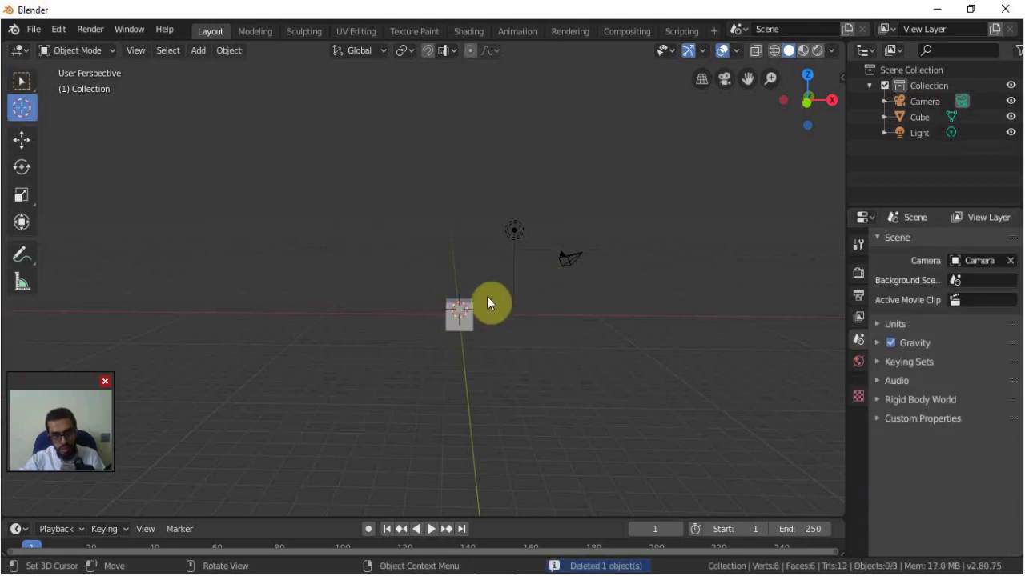
pyautogui.click(22, 81)
pyautogui.click(445, 318)
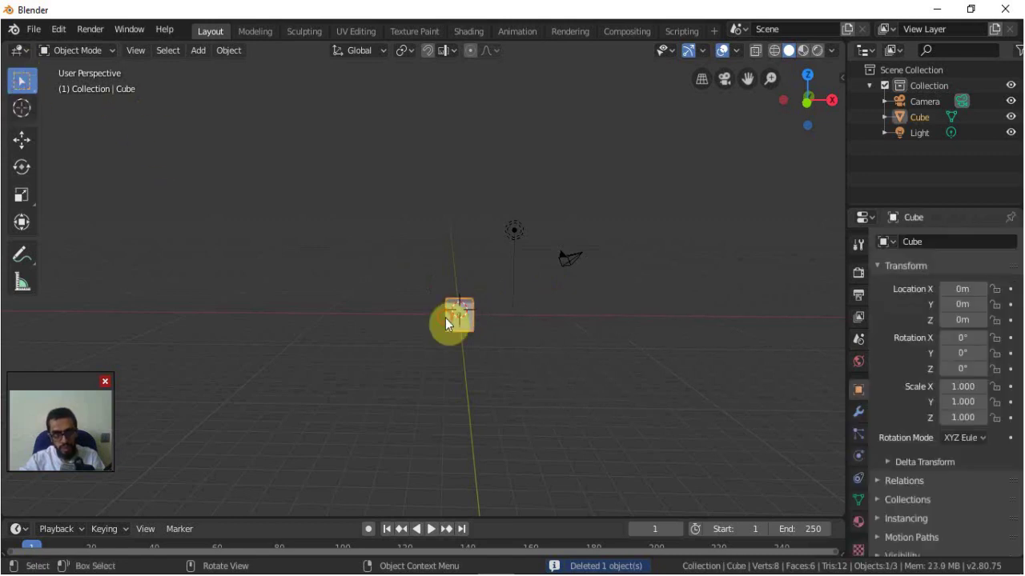
pyautogui.scroll(4, 547, 253)
pyautogui.press('s')
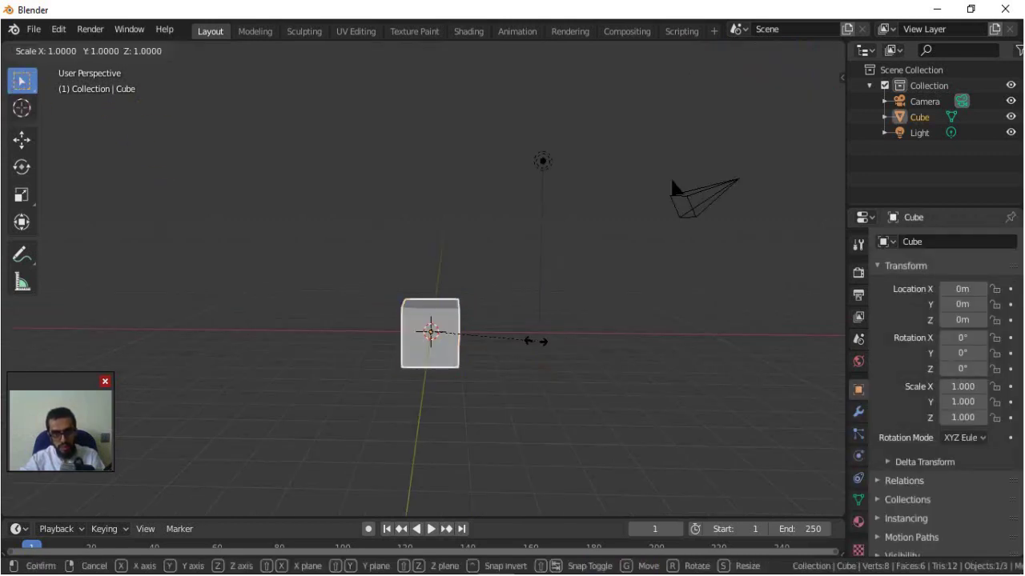
pyautogui.press('z')
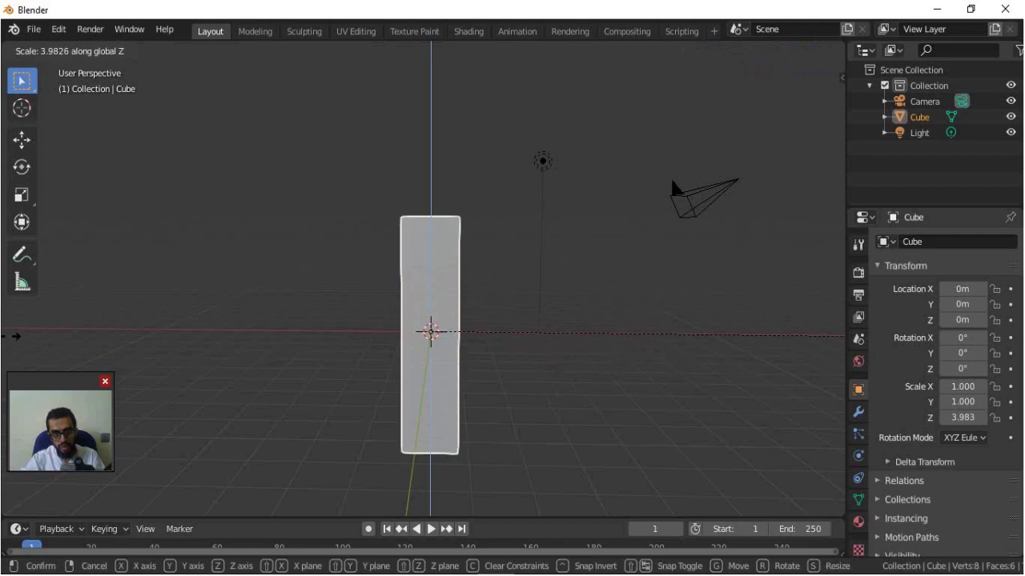
pyautogui.click(11, 377)
# Raise the stretched cube about 3.8 m along the Z axis so its base sits near the grid floor.
pyautogui.press('KP_1')
pyautogui.scroll(-3, 372, 346)
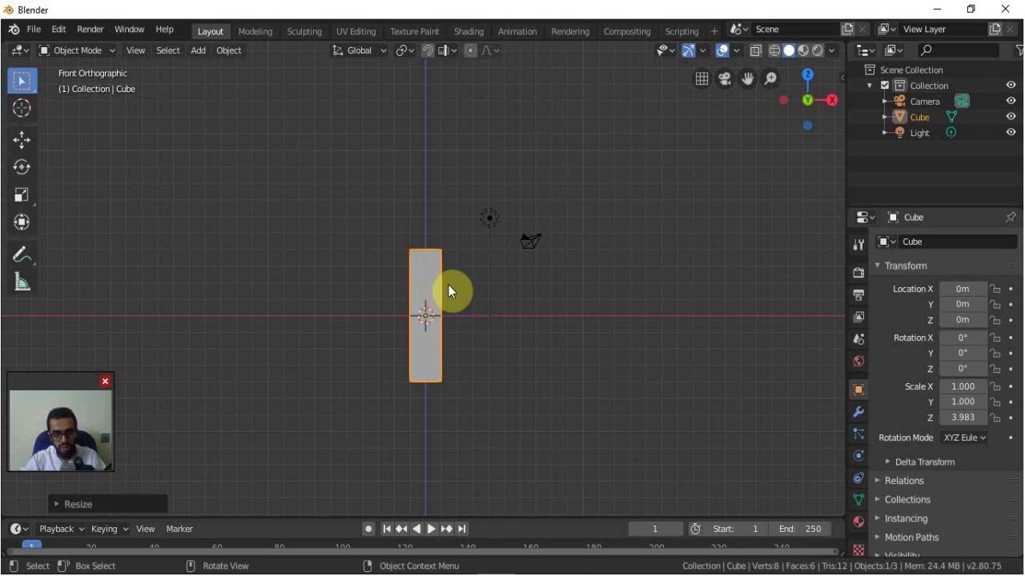
pyautogui.press('g')
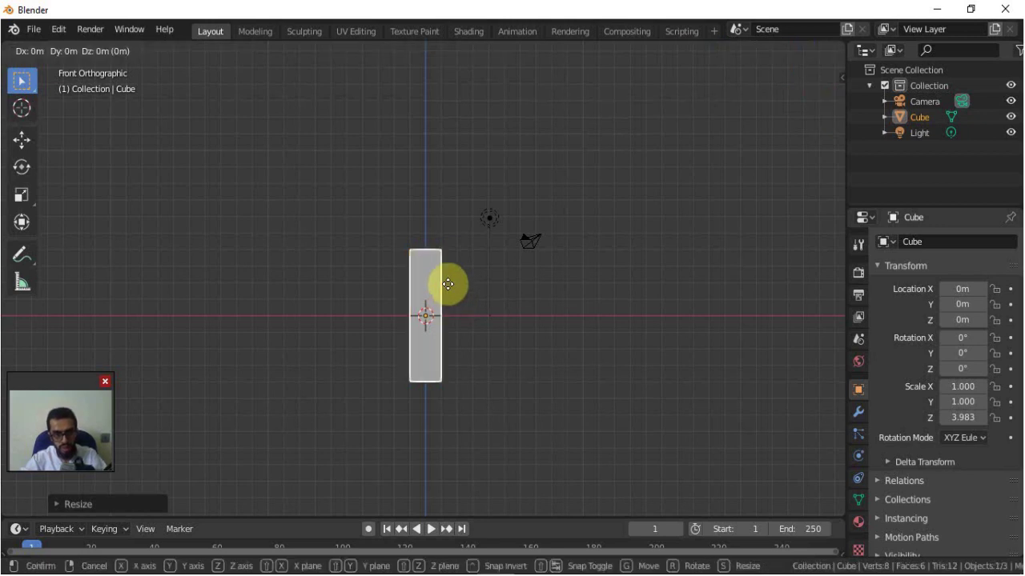
pyautogui.press('z')
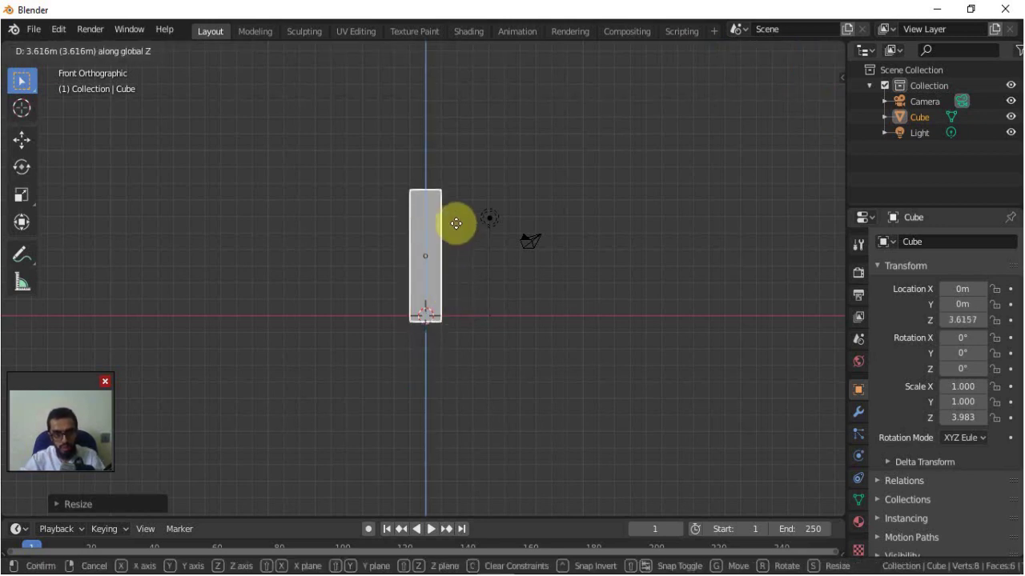
pyautogui.click(467, 228)
# Narrow the column by scaling it in X and Y only to about 0.416, leaving Z locked.
pyautogui.moveTo(468, 229); pyautogui.dragTo(504, 265, button='middle')
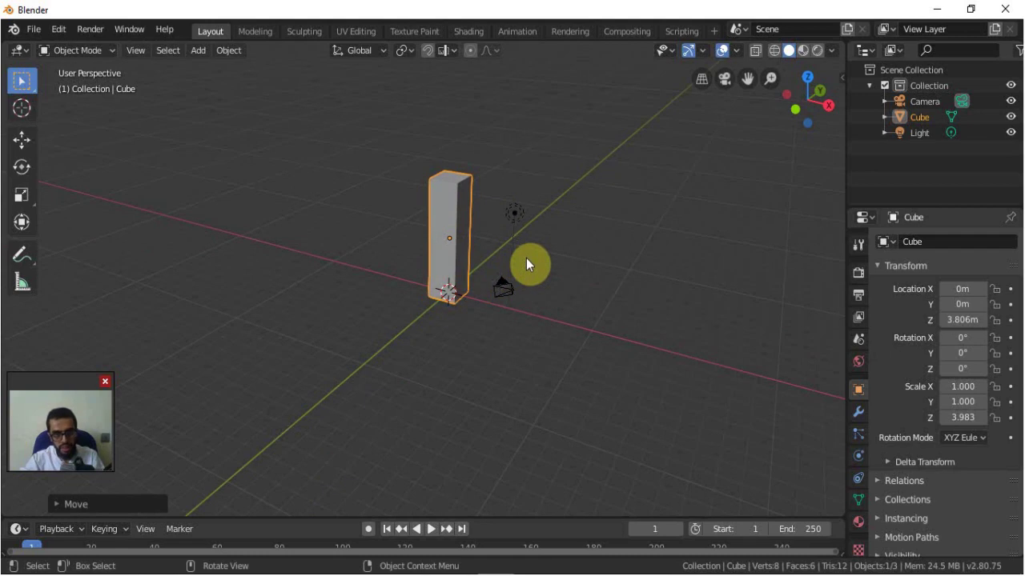
pyautogui.press('s')
pyautogui.hotkey('shift', 'z')
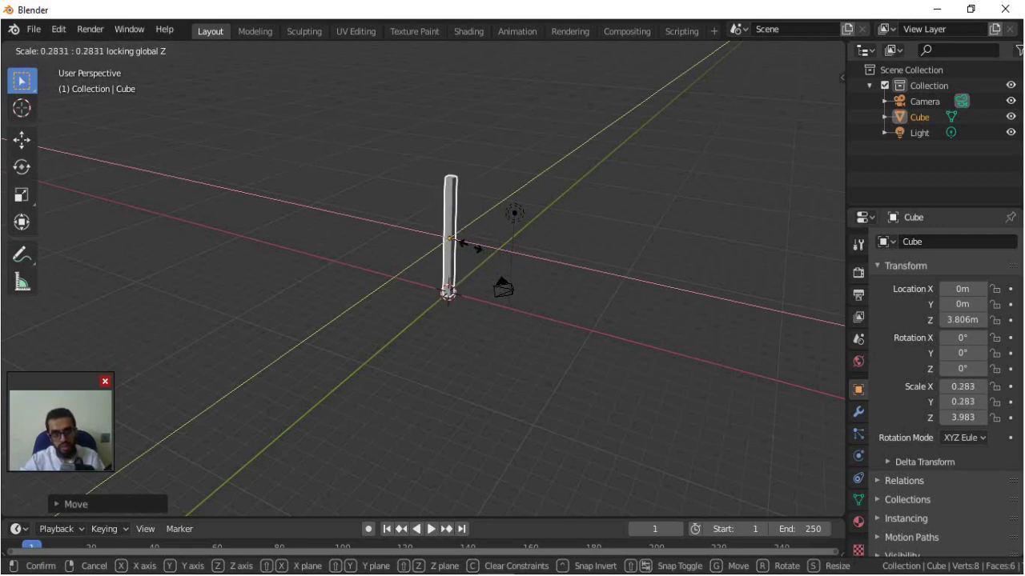
pyautogui.click(482, 245)
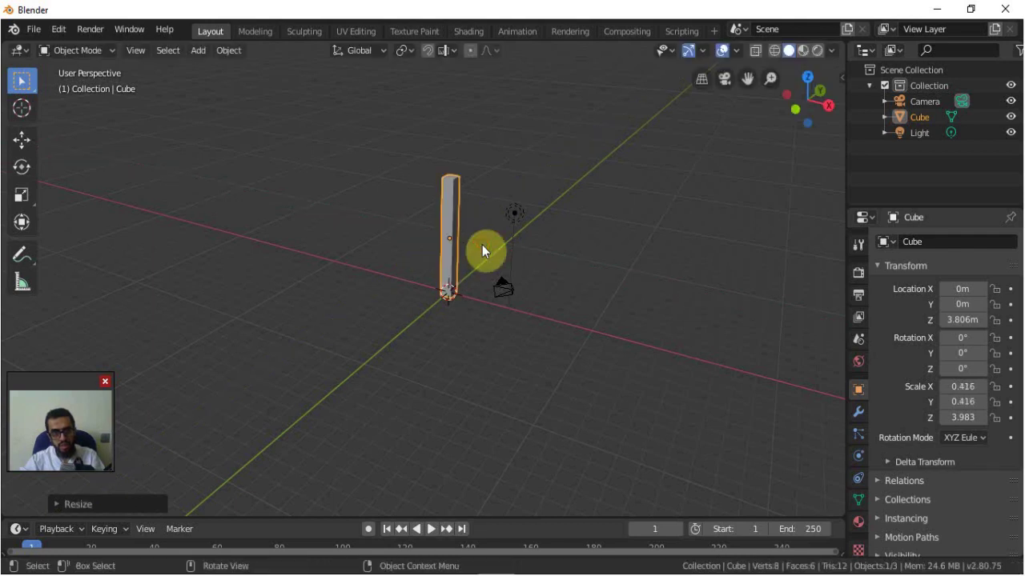
# In Edit Mode, add seven evenly spaced horizontal loop cuts along the column's height, then return to Object Mode.
pyautogui.press('Tab')
pyautogui.scroll(3, 482, 245)
pyautogui.moveTo(482, 245)
pyautogui.mouseDown(button='middle')
pyautogui.moveTo(473, 258)
pyautogui.moveTo(502, 253)
pyautogui.moveTo(491, 231)
pyautogui.mouseUp(button='middle')
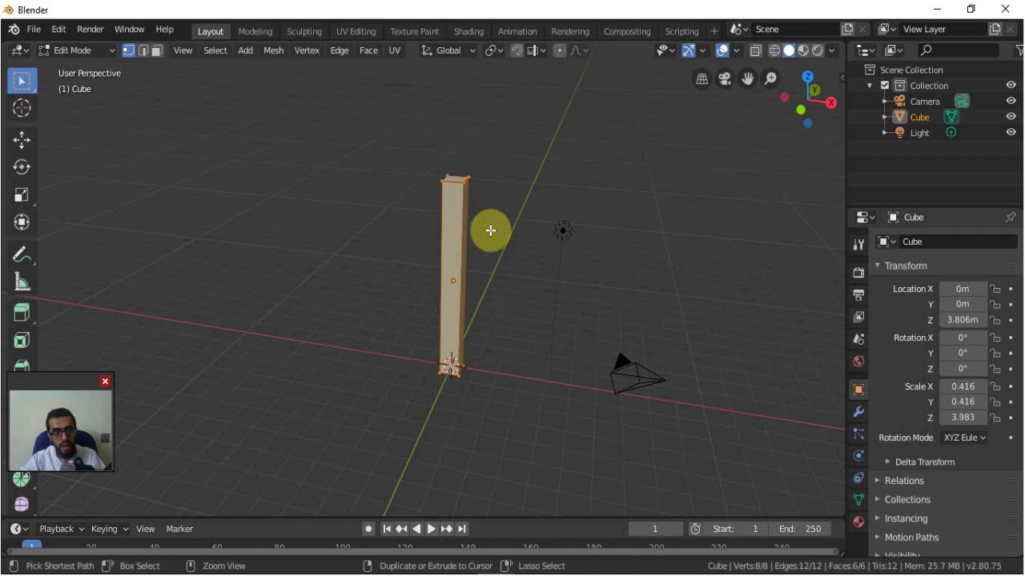
pyautogui.hotkey('ctrl', 'r')
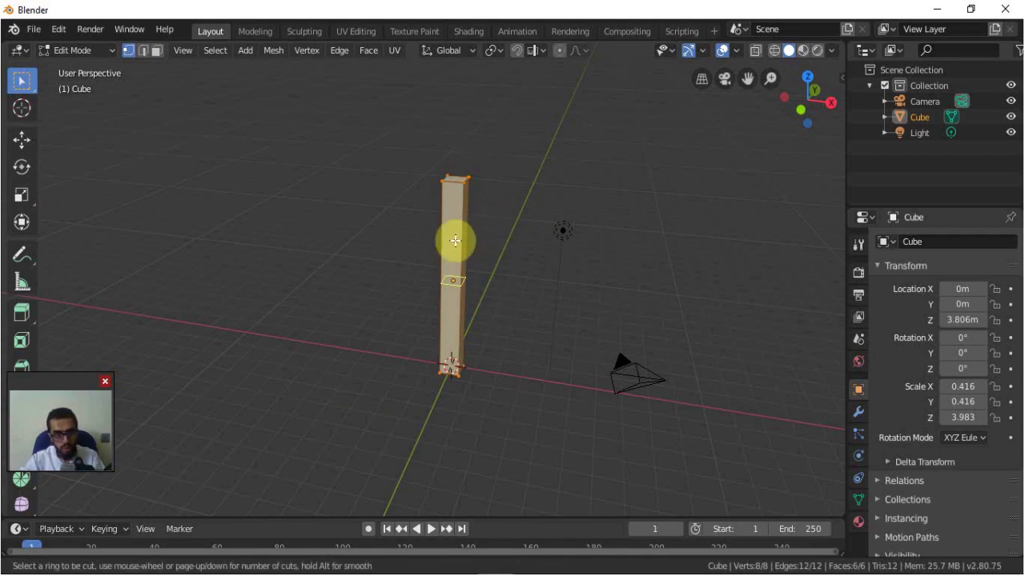
pyautogui.scroll(6, 455, 241)
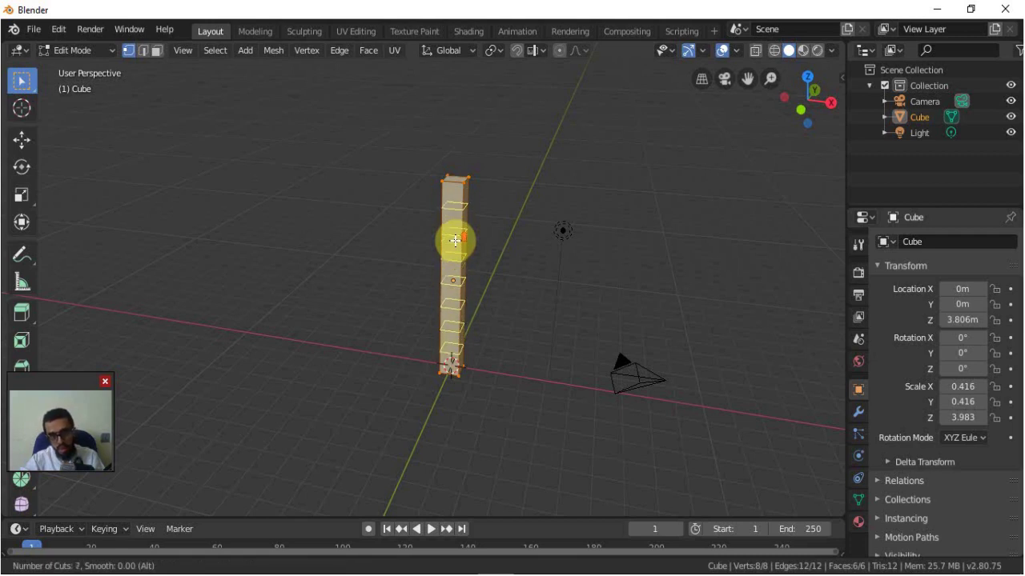
pyautogui.click(455, 240)
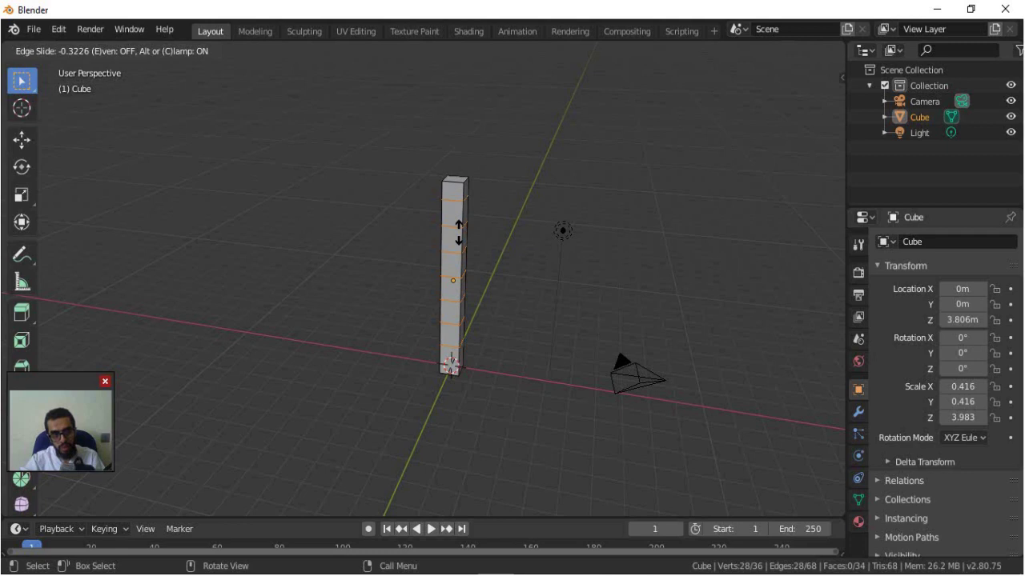
pyautogui.click(458, 231)
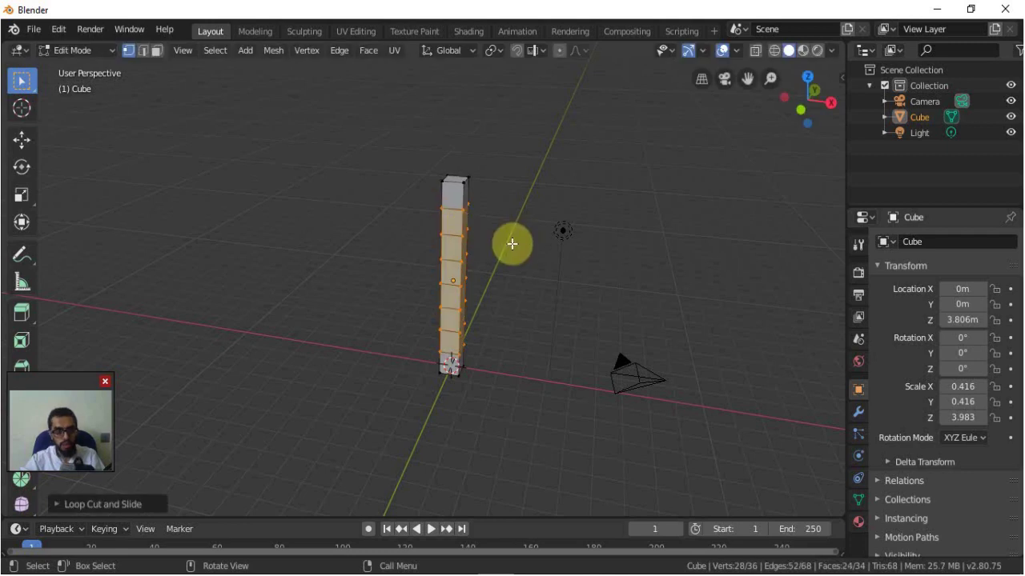
pyautogui.press('KP_1')
pyautogui.click(498, 321)
pyautogui.keyDown('ctrl'); pyautogui.scroll(1, 502, 304); pyautogui.keyUp('ctrl')
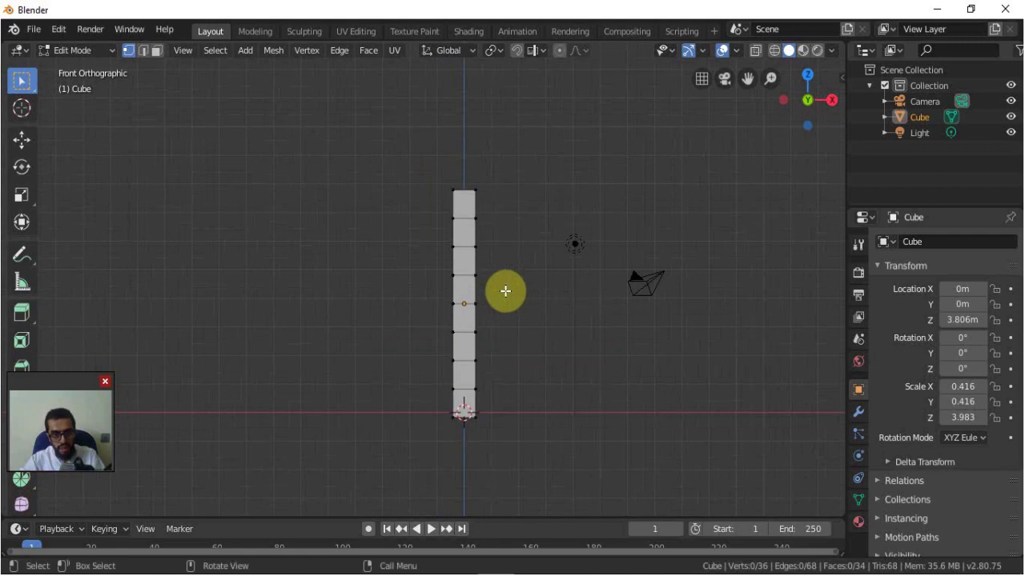
pyautogui.press('Tab')
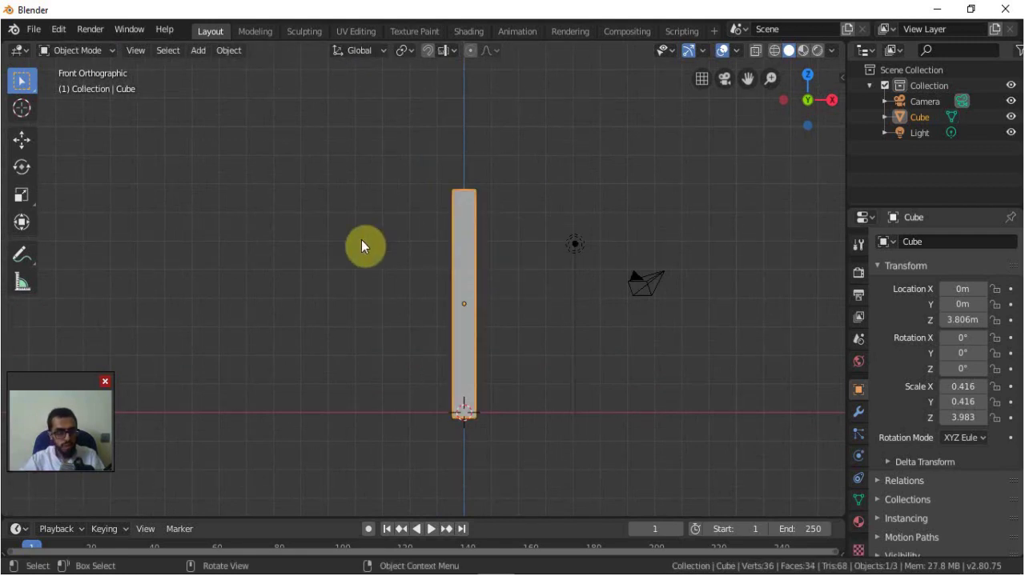
# Add a monkey mesh at the base of the column.
pyautogui.hotkey('shift', 'a')
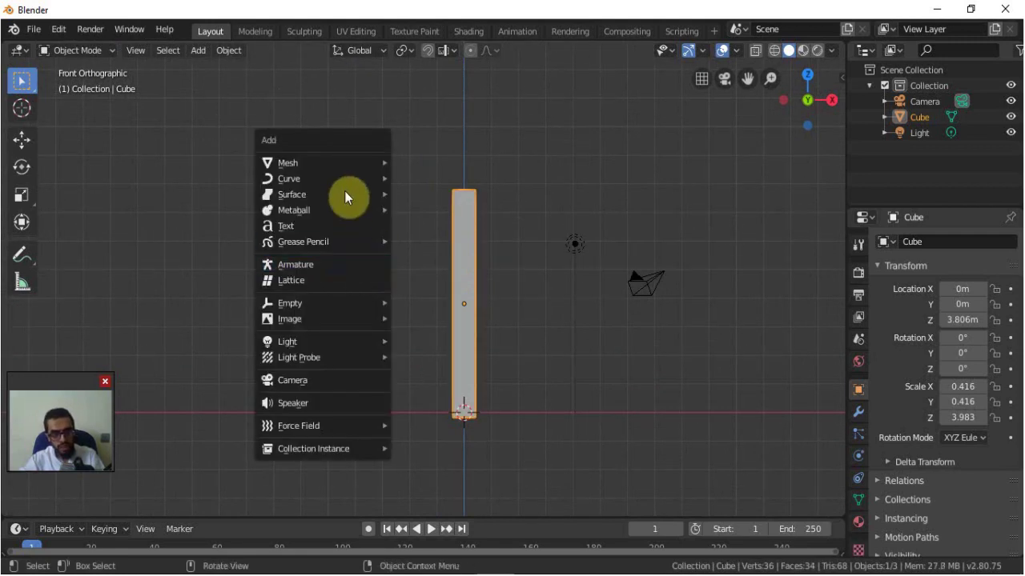
pyautogui.moveTo(350, 170)
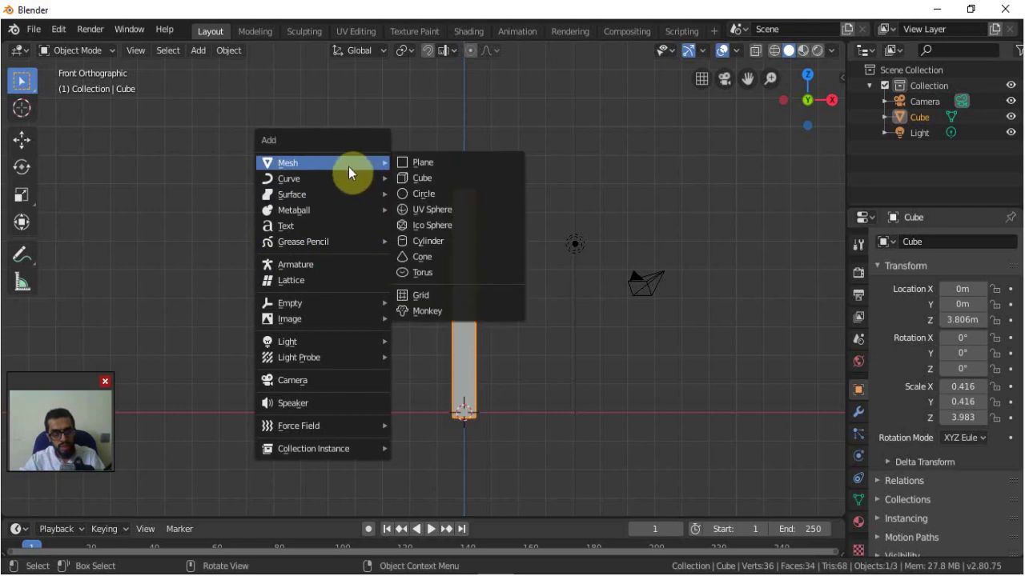
pyautogui.click(434, 312)
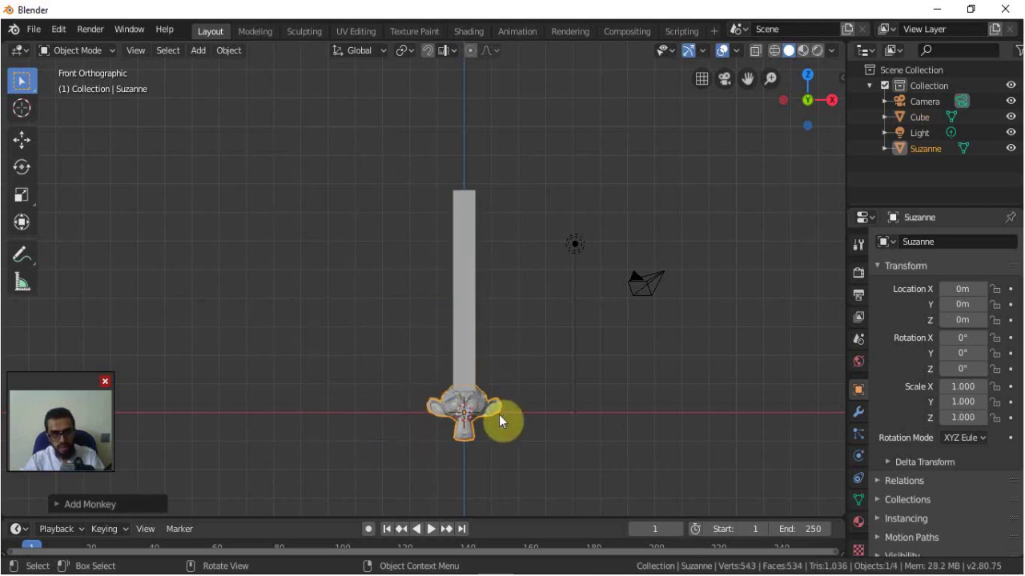
# Subdivide the monkey head's whole mesh twice in Edit Mode and shade the head smooth in Object Mode.
pyautogui.rightClick(467, 397)
pyautogui.click(429, 300)
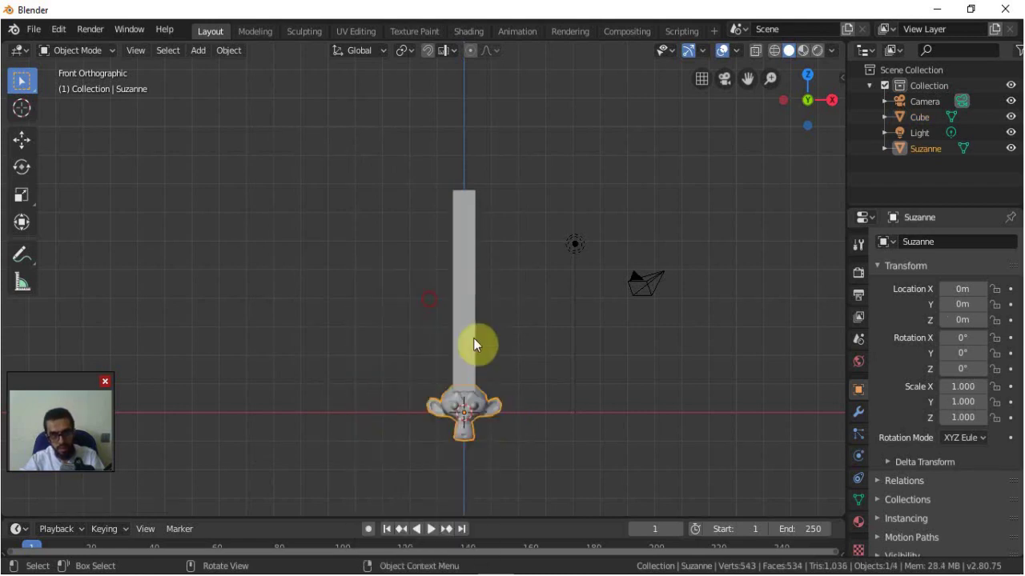
pyautogui.press('Tab')
pyautogui.rightClick(473, 399)
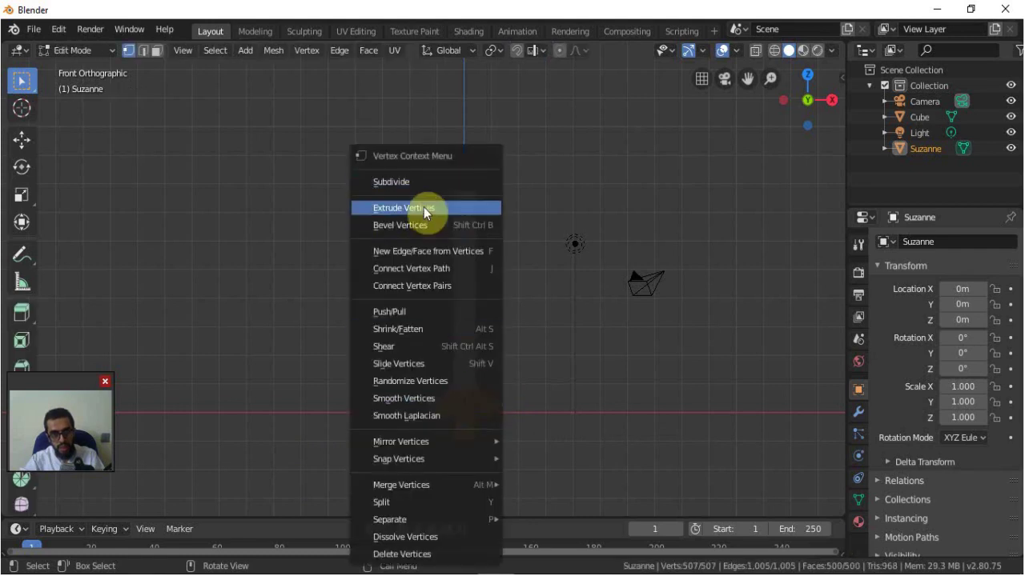
pyautogui.click(459, 181)
pyautogui.rightClick(476, 412)
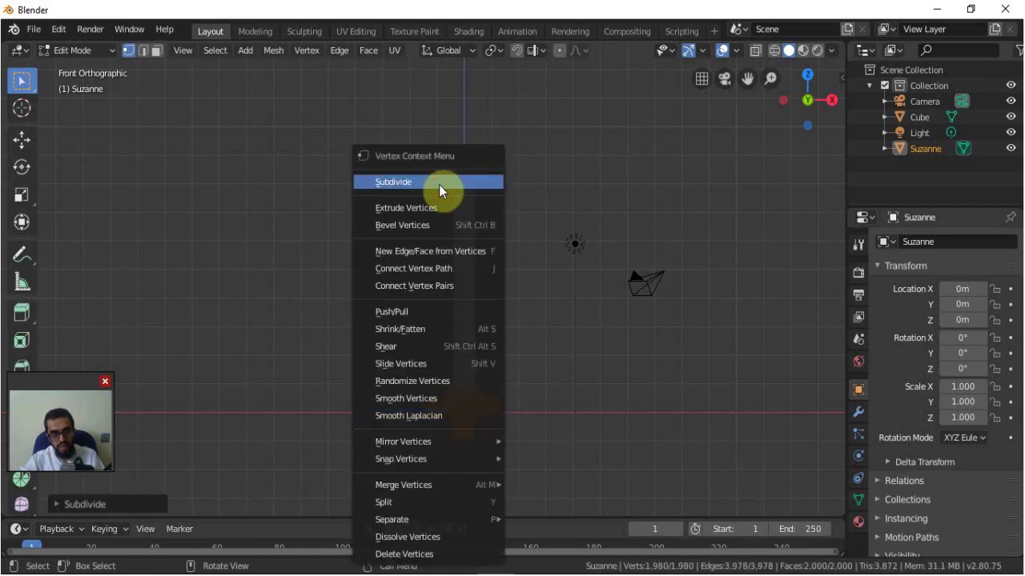
pyautogui.click(440, 183)
pyautogui.press('Tab')
pyautogui.rightClick(471, 393)
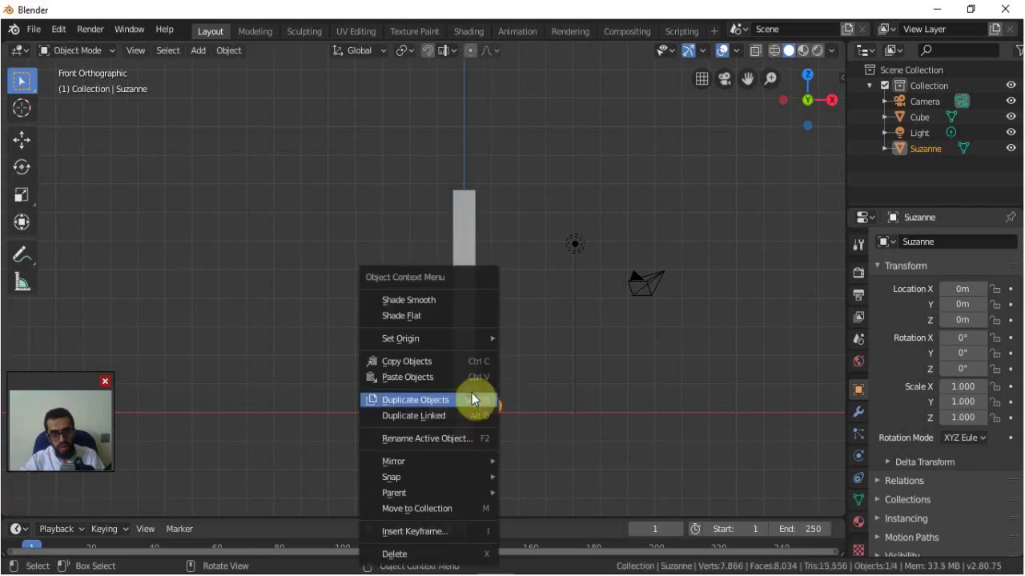
pyautogui.click(450, 296)
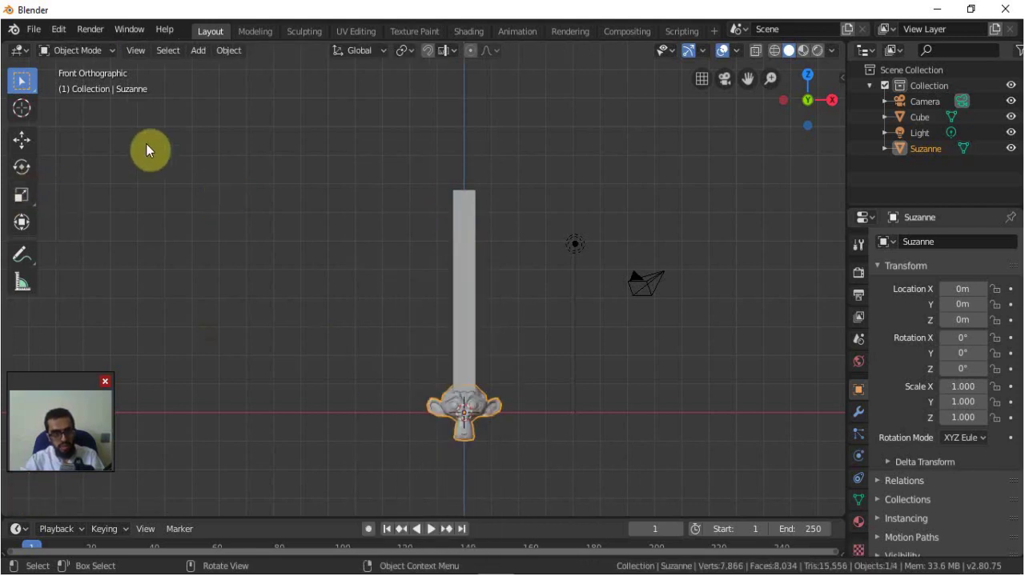
# Raise the monkey head about 7.76 m along Z to the column's top and scale it uniformly to about 2.304.
pyautogui.click(22, 139)
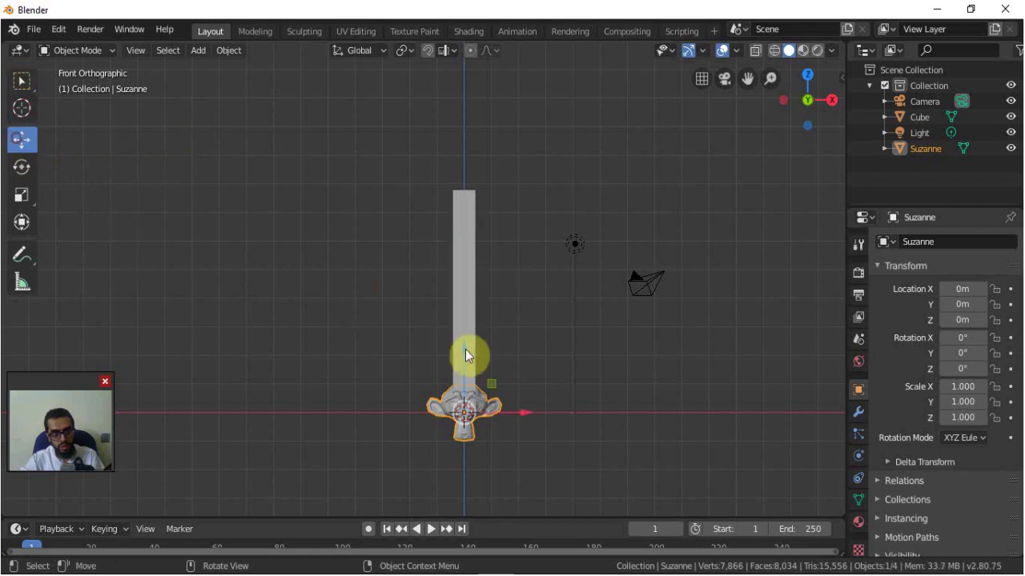
pyautogui.moveTo(460, 354); pyautogui.dragTo(459, 130)
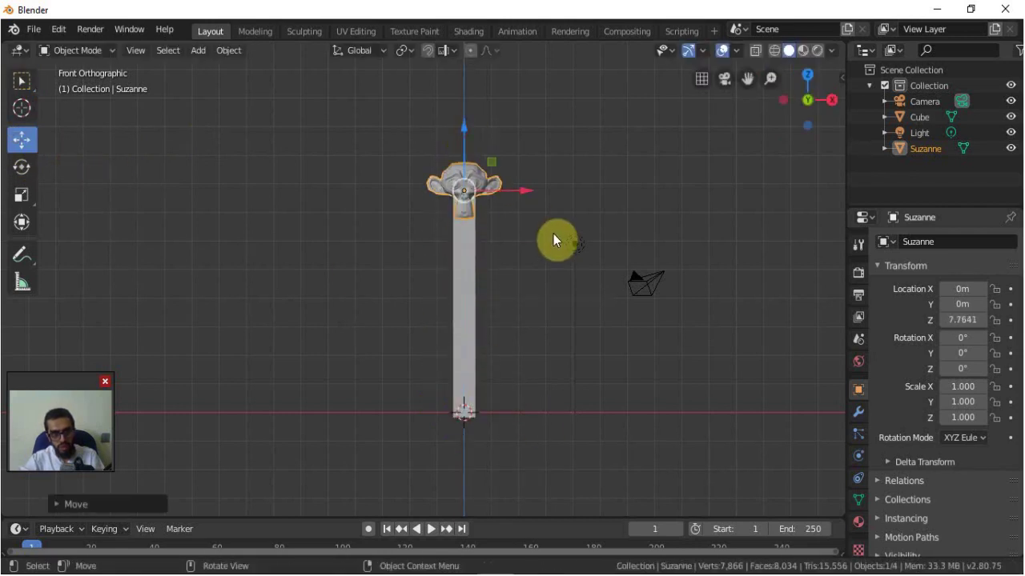
pyautogui.press('s')
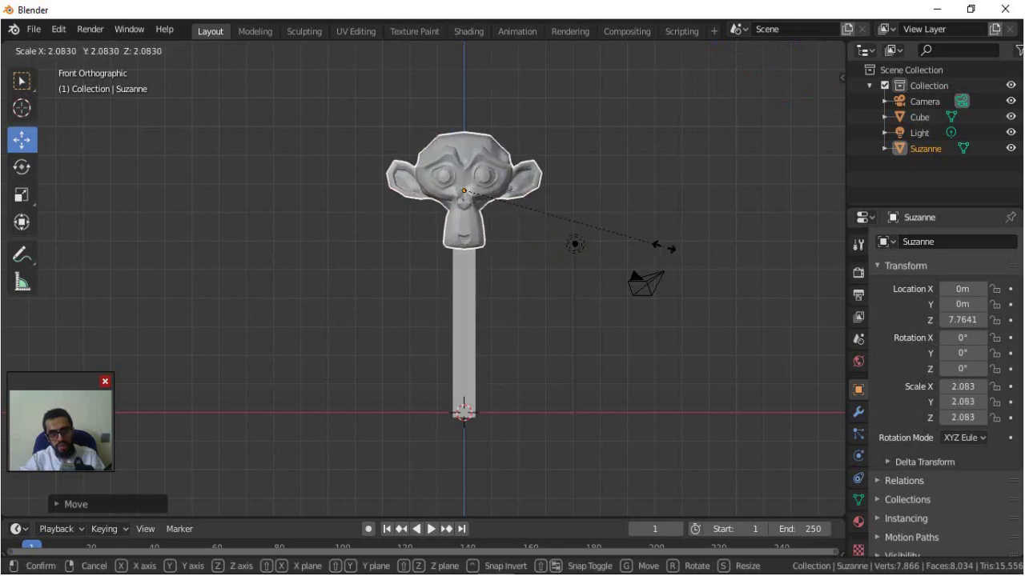
pyautogui.click(682, 252)
# Seat the monkey head on top of the column by moving it to about Z 8.84 m and Y -0.18 m.
pyautogui.moveTo(682, 252); pyautogui.dragTo(452, 224, button='middle')
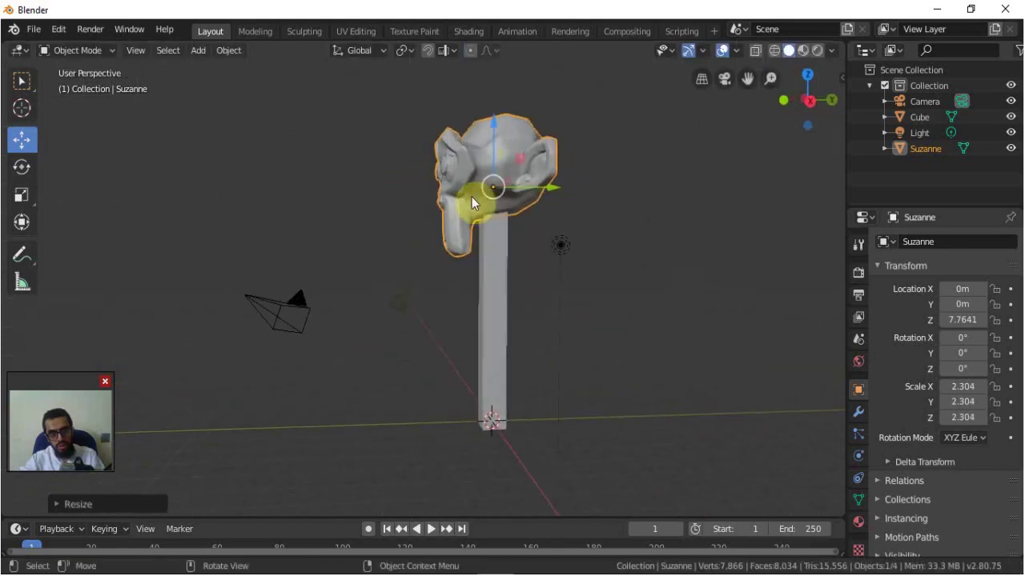
pyautogui.moveTo(499, 113); pyautogui.dragTo(480, 94)
pyautogui.moveTo(539, 158); pyautogui.dragTo(519, 225)
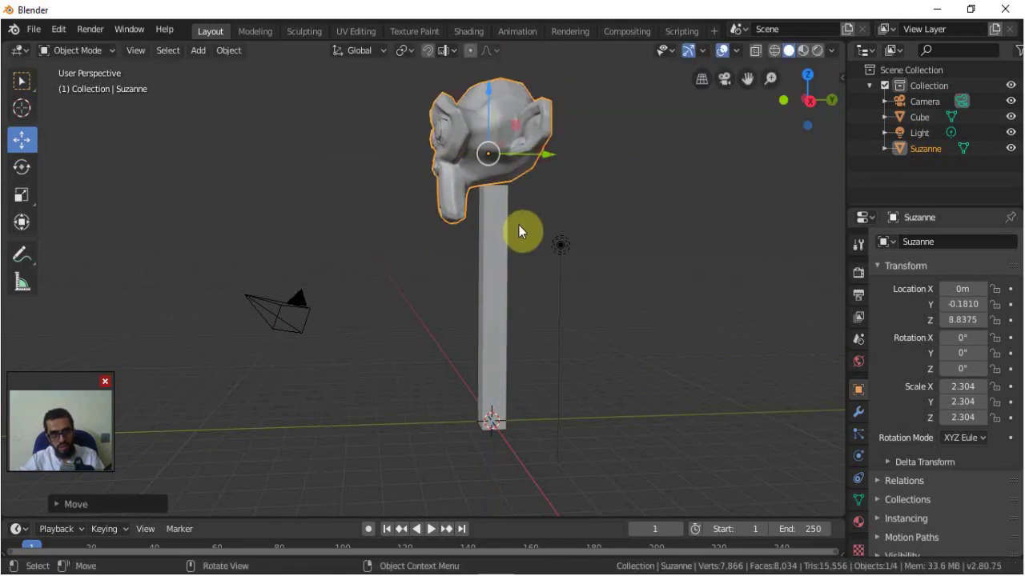
pyautogui.click(518, 226)
# Try moving the monkey head and column together along the Y axis, and undo the move.
pyautogui.click(504, 127)
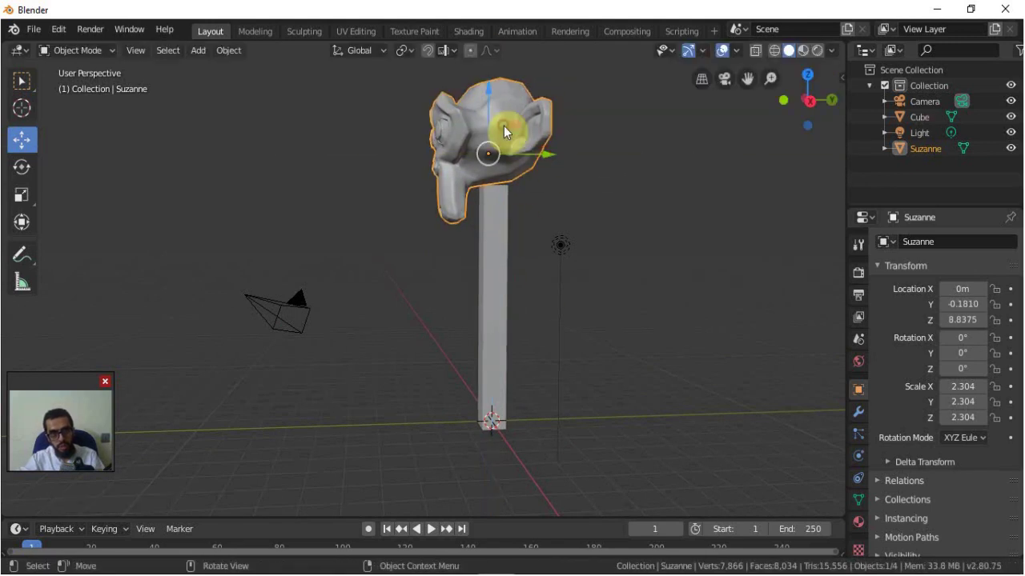
pyautogui.keyDown('shift'); pyautogui.click(502, 232); pyautogui.keyUp('shift')
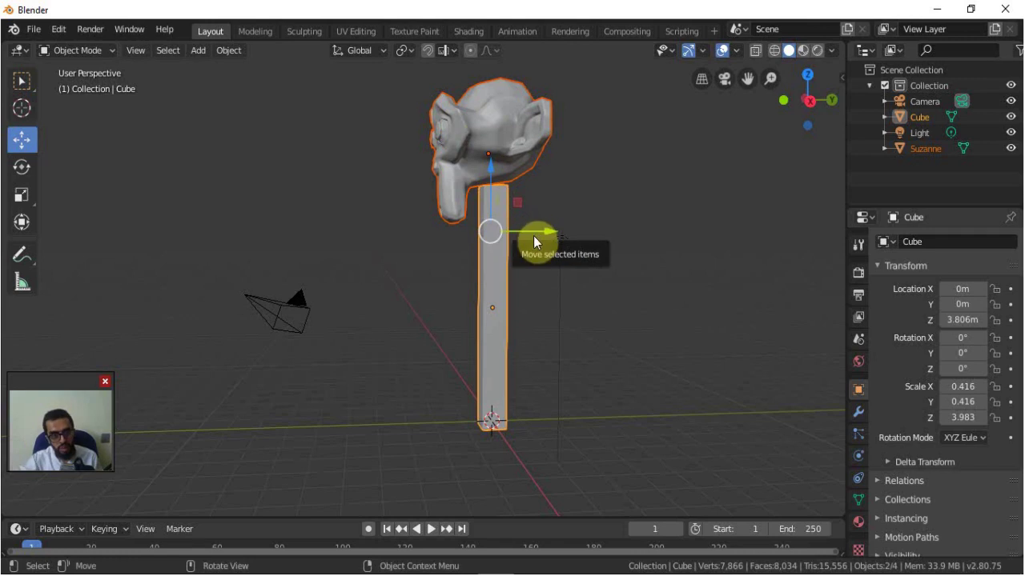
pyautogui.moveTo(534, 229); pyautogui.dragTo(457, 249)
pyautogui.hotkey('ctrl', 'z')
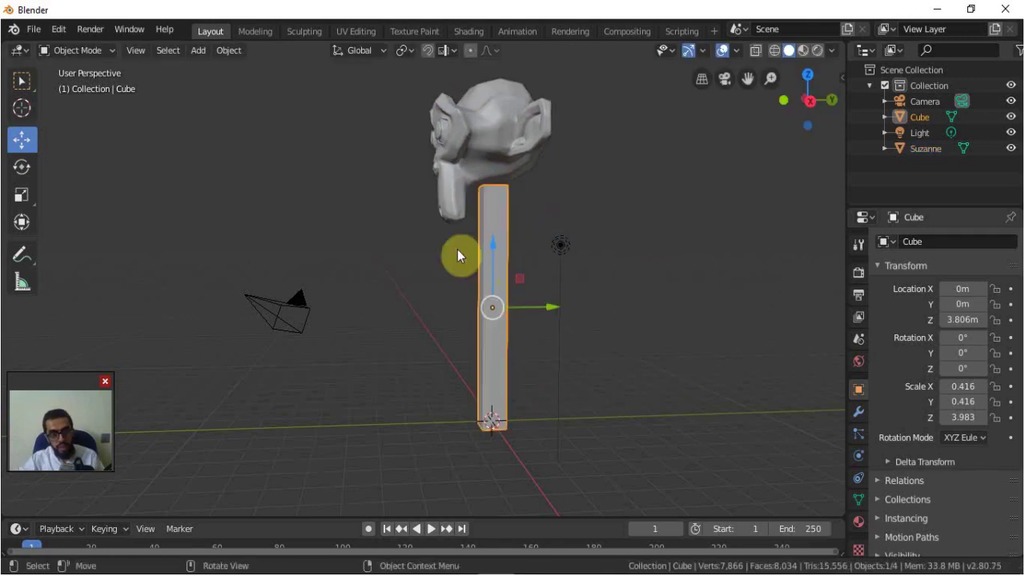
# Try joining the monkey head and column with the column as the active object, and undo the join.
pyautogui.click(486, 128)
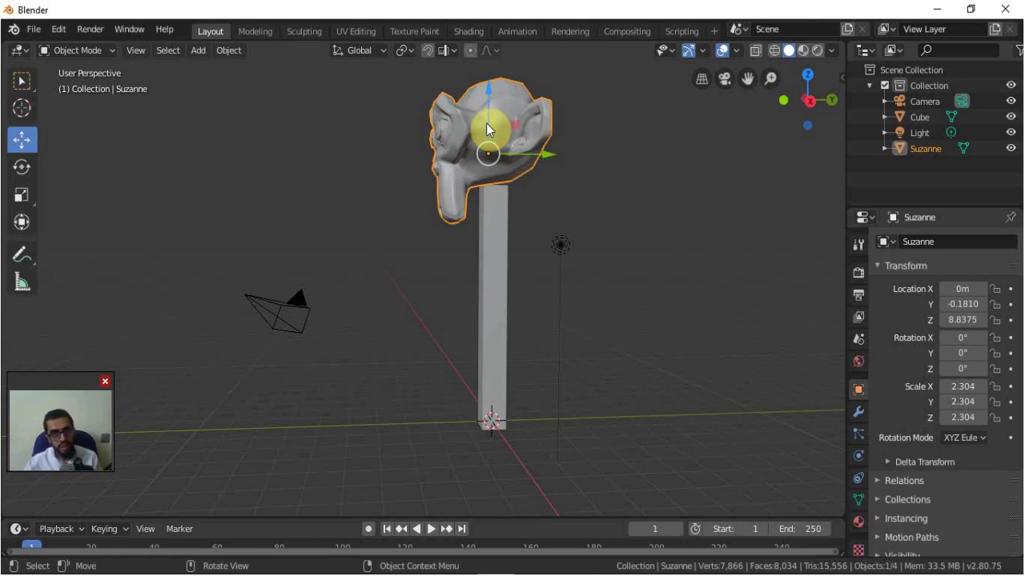
pyautogui.keyDown('shift'); pyautogui.click(497, 254); pyautogui.keyUp('shift')
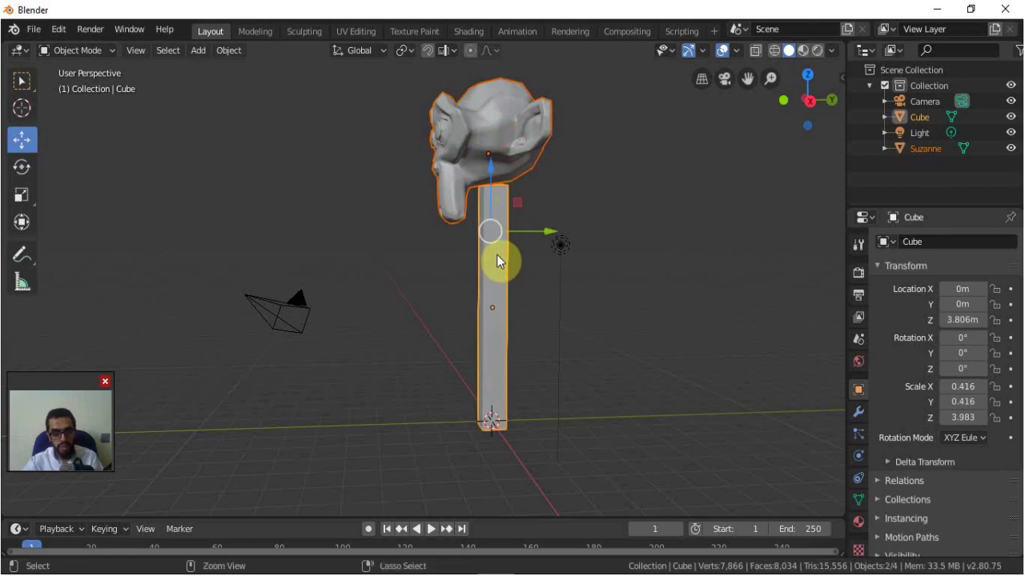
pyautogui.hotkey('ctrl', 'j')
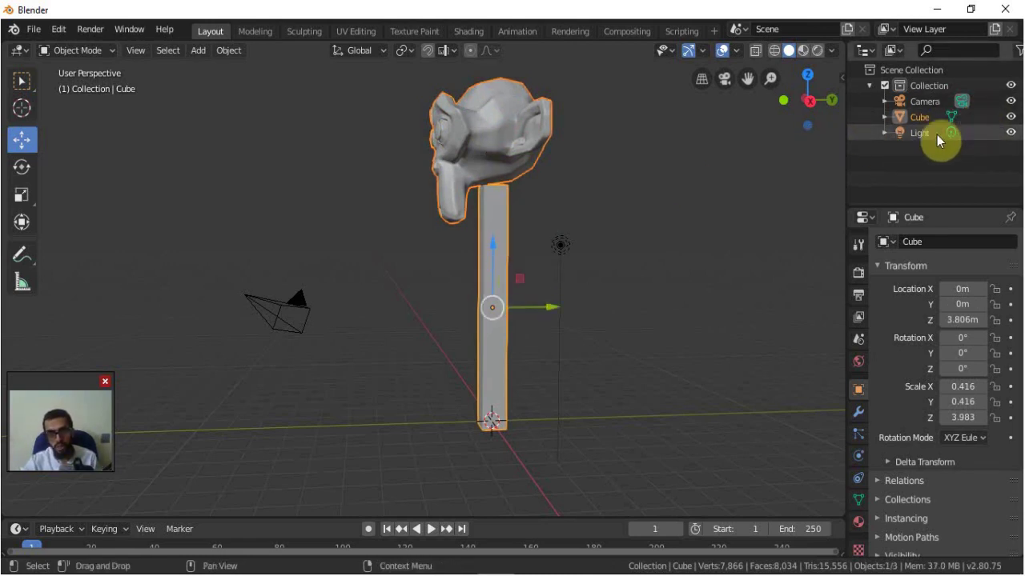
pyautogui.hotkey('ctrl', 'z')
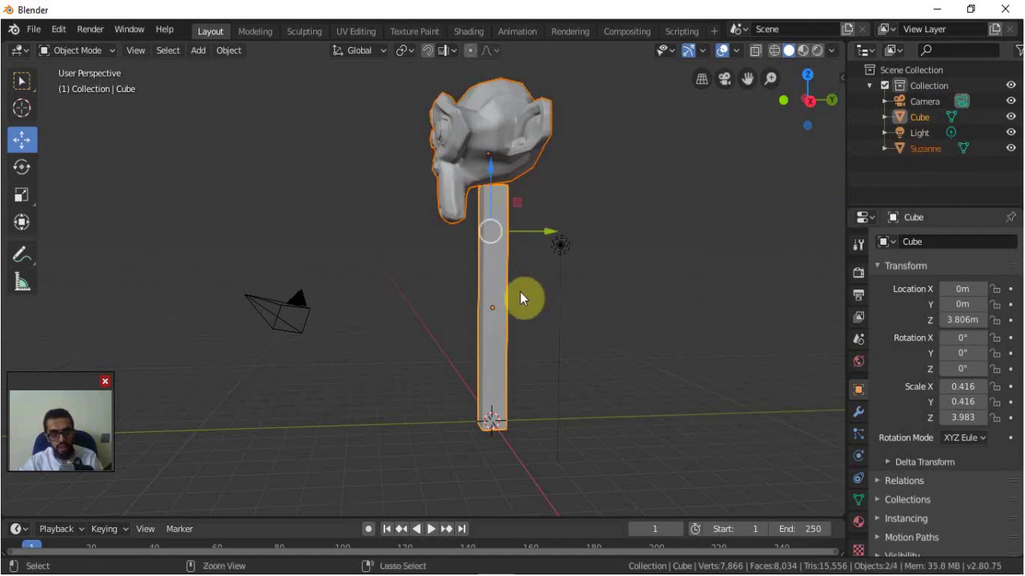
# Try joining the column and monkey head with the head as the active object, and undo the join.
pyautogui.click(489, 290)
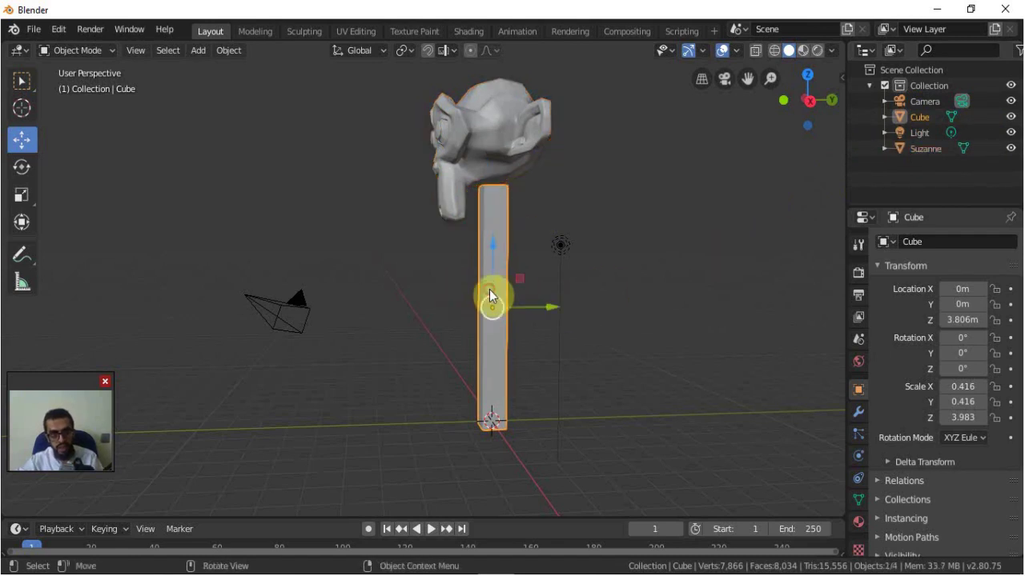
pyautogui.keyDown('shift'); pyautogui.click(494, 131); pyautogui.keyUp('shift')
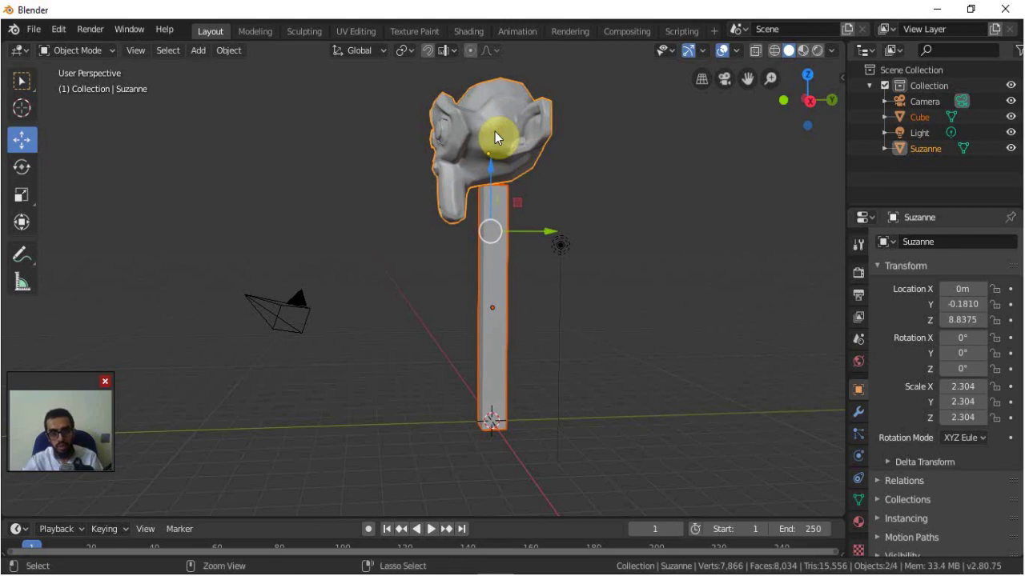
pyautogui.hotkey('ctrl', 'j')
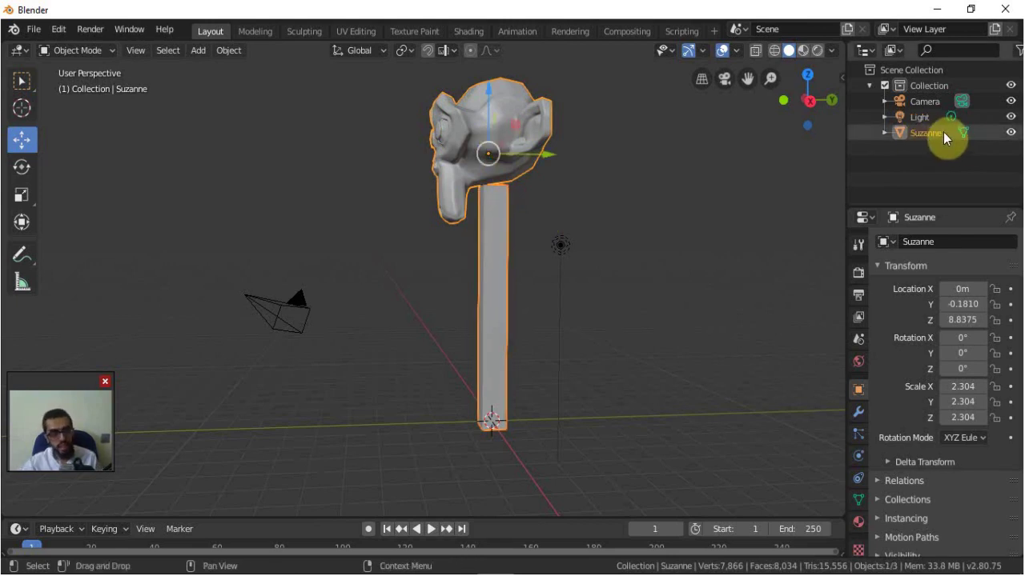
pyautogui.hotkey('ctrl', 'z')
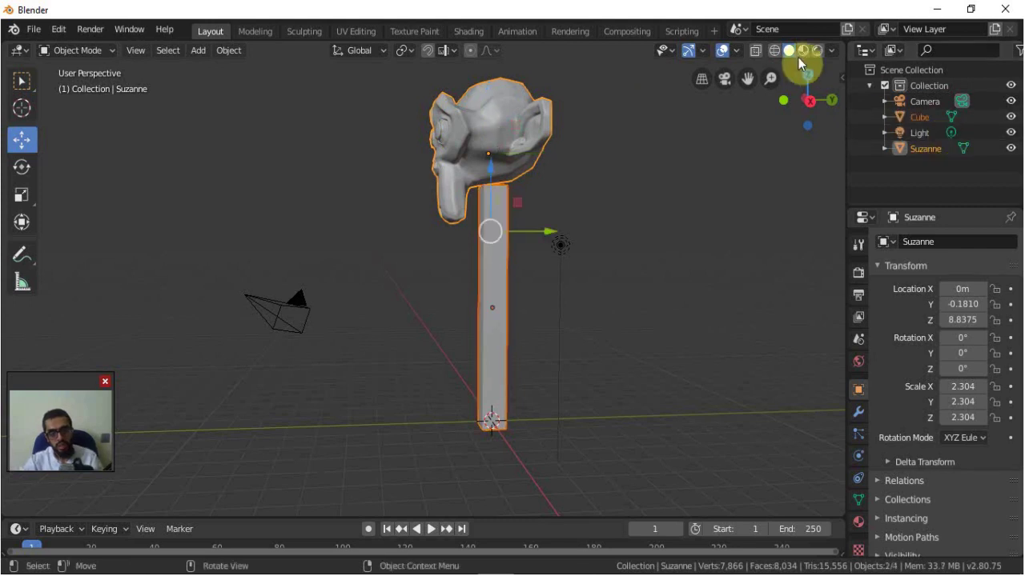
# Join the monkey head into the column as one mesh object, keeping the column as the active object.
pyautogui.click(509, 121)
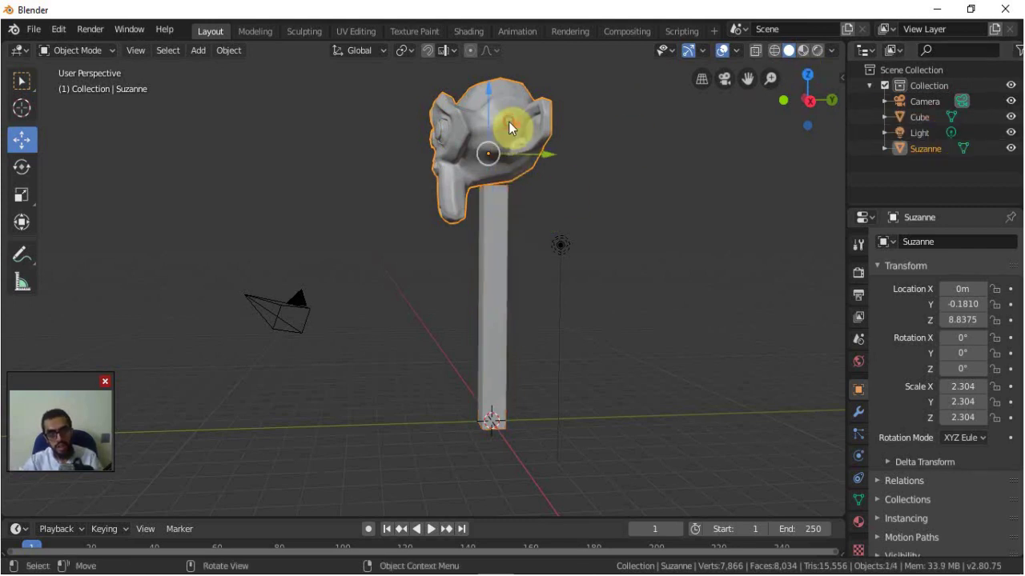
pyautogui.keyDown('shift'); pyautogui.click(501, 246); pyautogui.keyUp('shift')
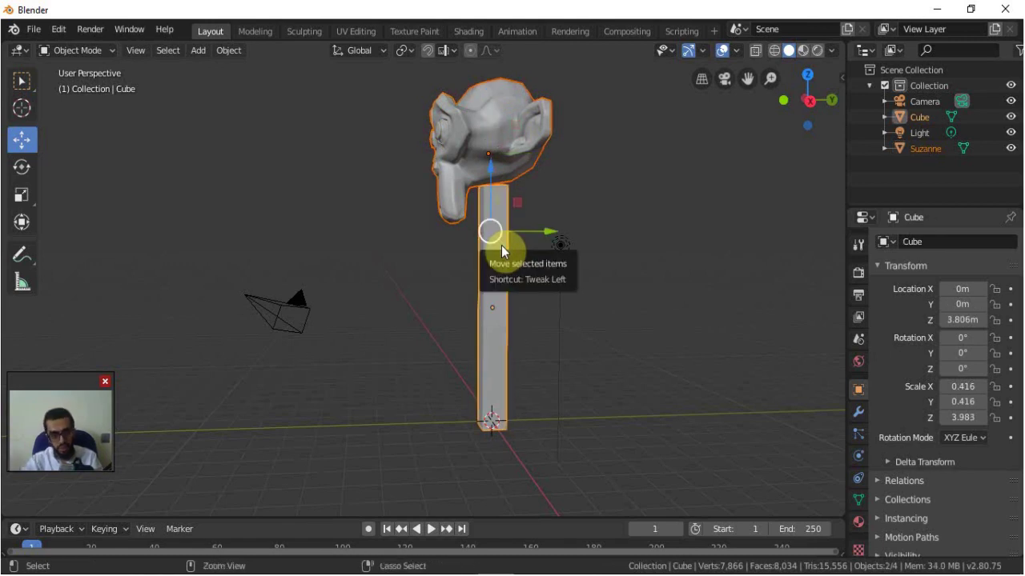
pyautogui.hotkey('ctrl', 'j')
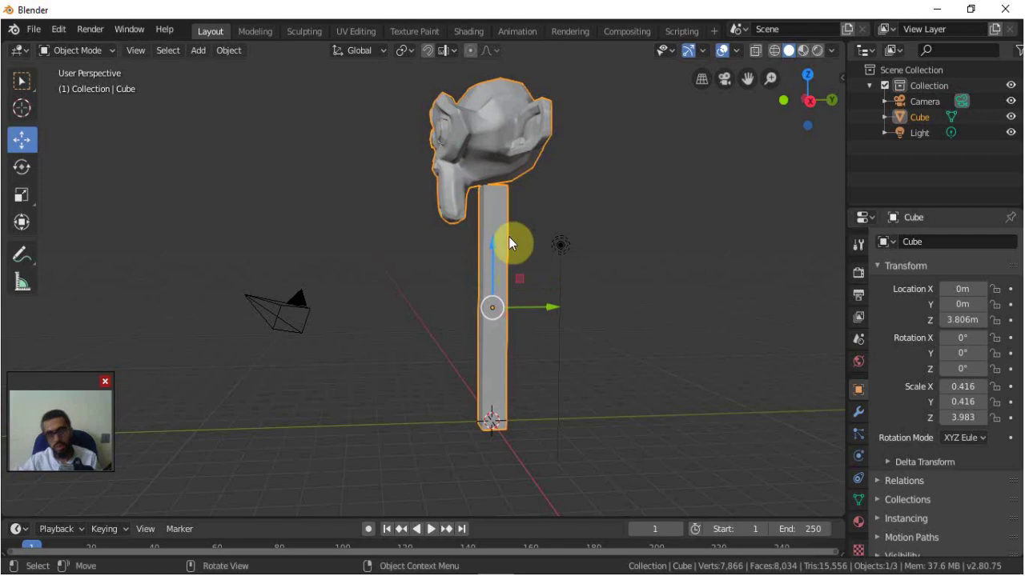
# In front view, add an armature with a single bone at the base of the column.
pyautogui.press('KP_1')
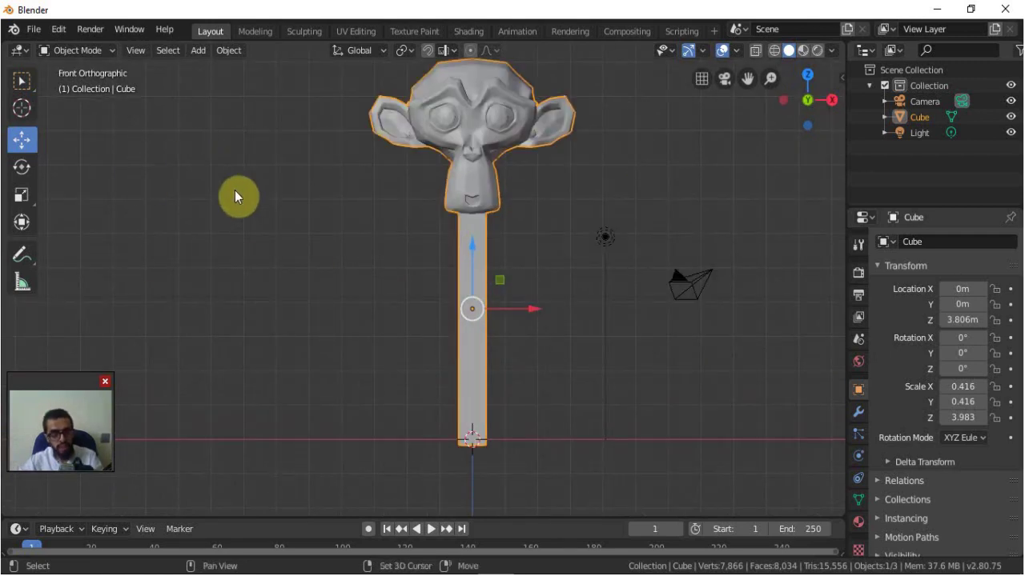
pyautogui.hotkey('shift', 'a')
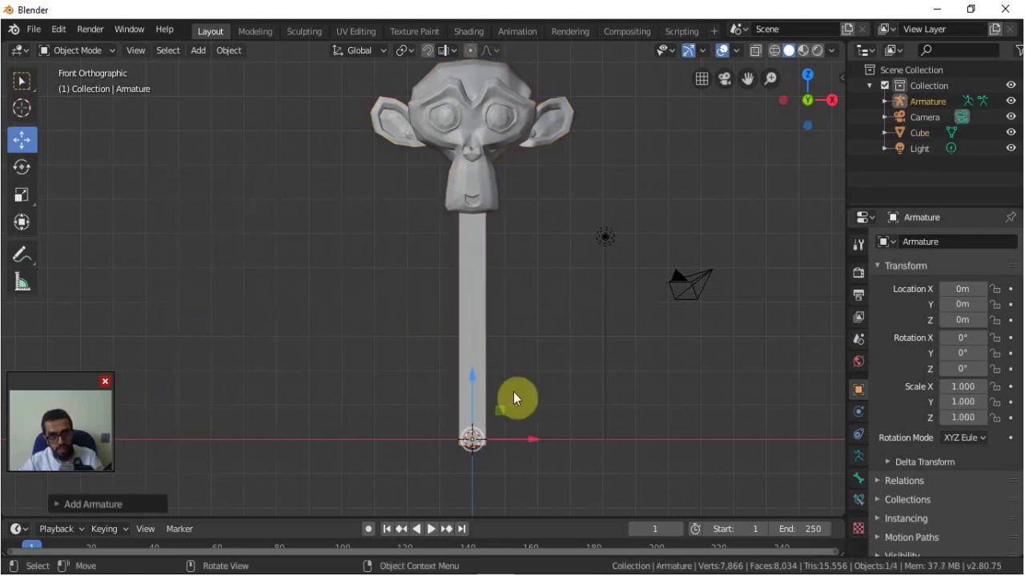
pyautogui.moveTo(508, 444); pyautogui.dragTo(463, 439, button='middle')
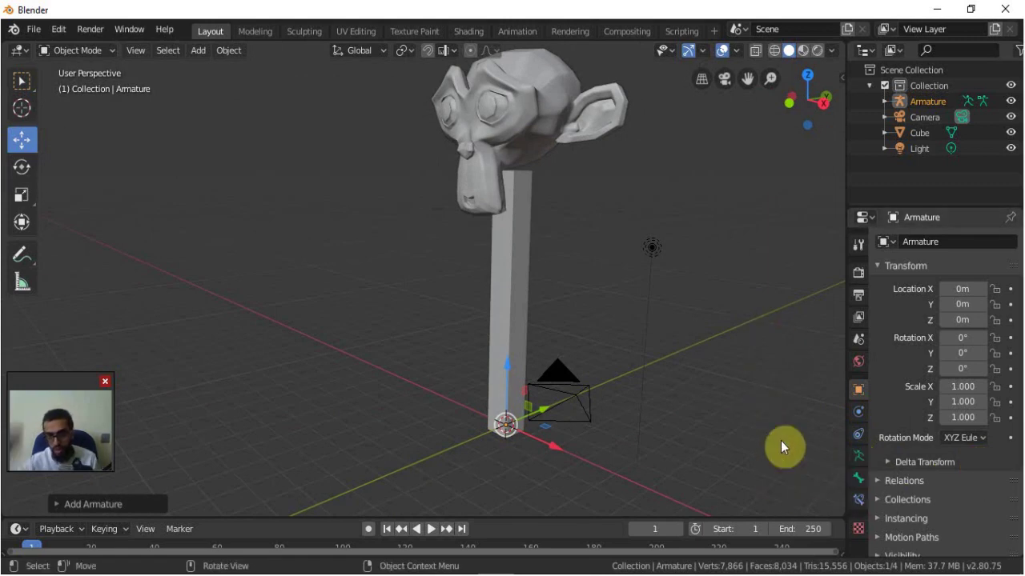
# Enable the In Front viewport display option for the armature so its bone draws over the mesh.
pyautogui.click(855, 457)
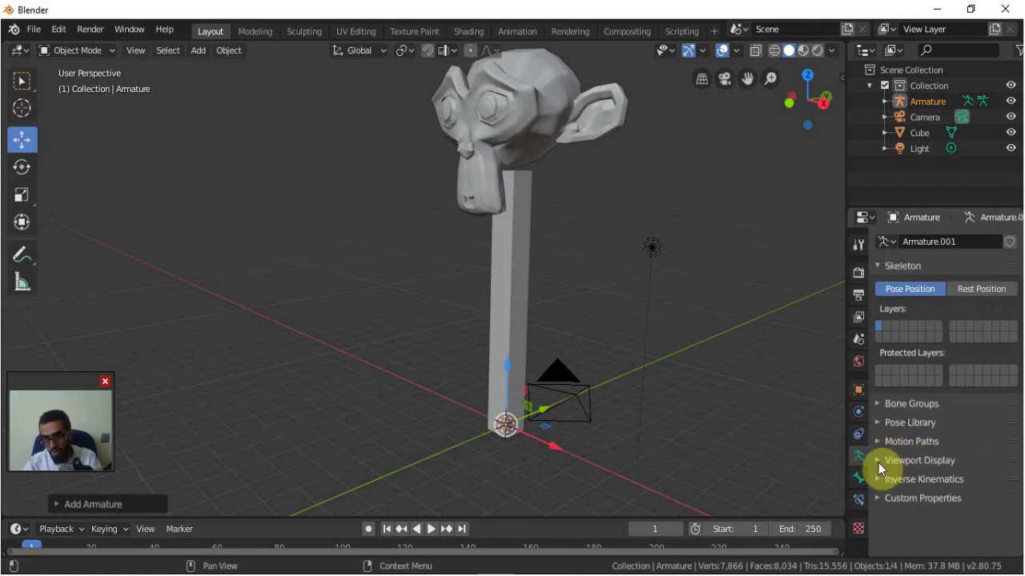
pyautogui.click(878, 462)
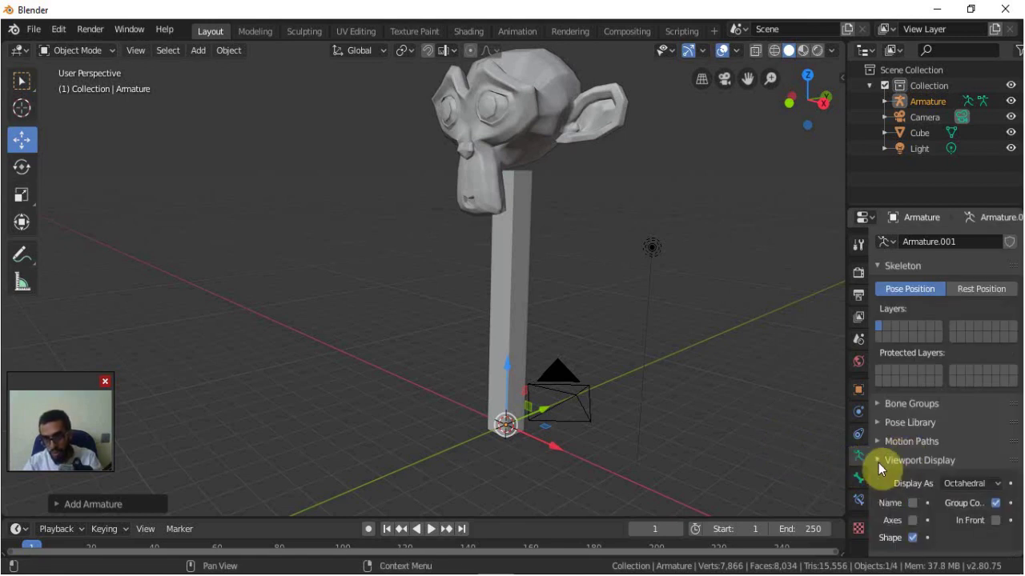
pyautogui.click(996, 521)
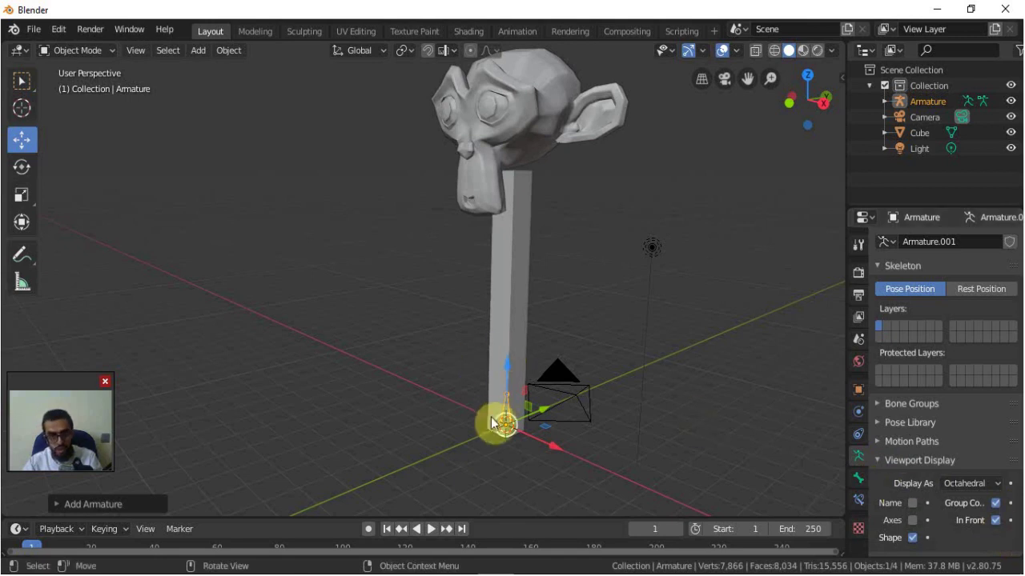
# In Edit Mode, move the bone's tip straight up along Z from the column's base to near its top.
pyautogui.press('KP_1')
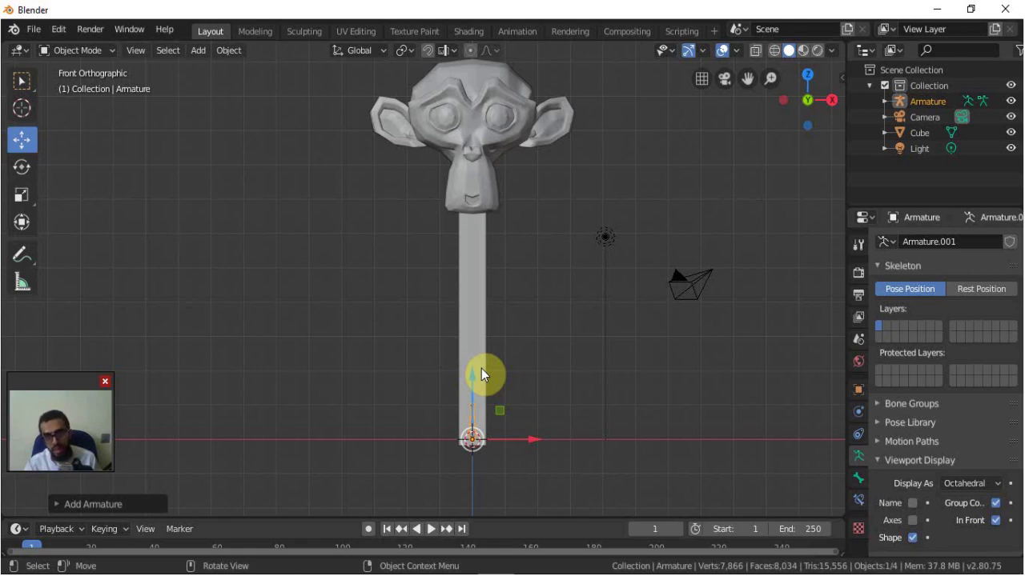
pyautogui.moveTo(542, 382); pyautogui.dragTo(391, 411, button='middle')
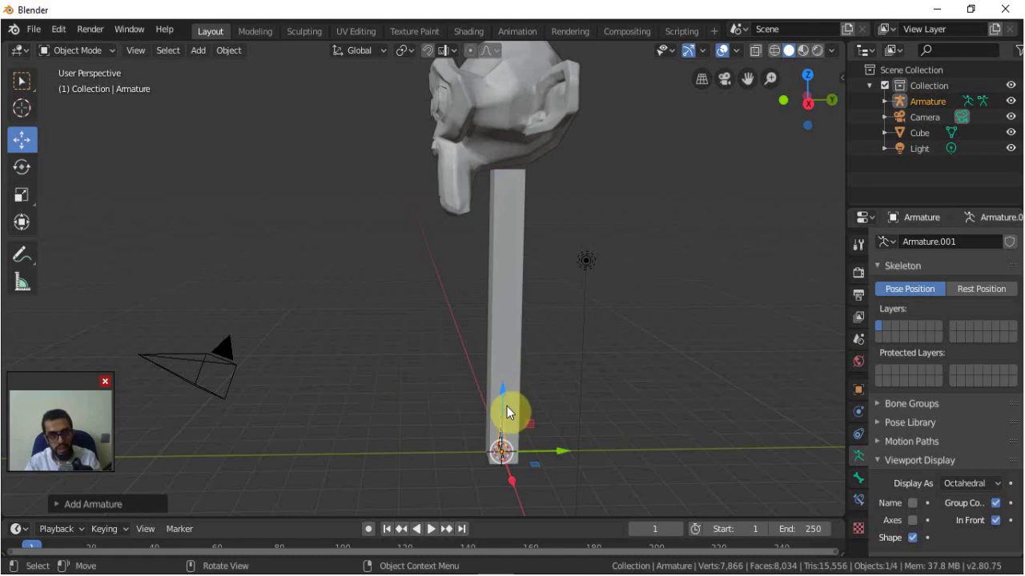
pyautogui.press('KP_1')
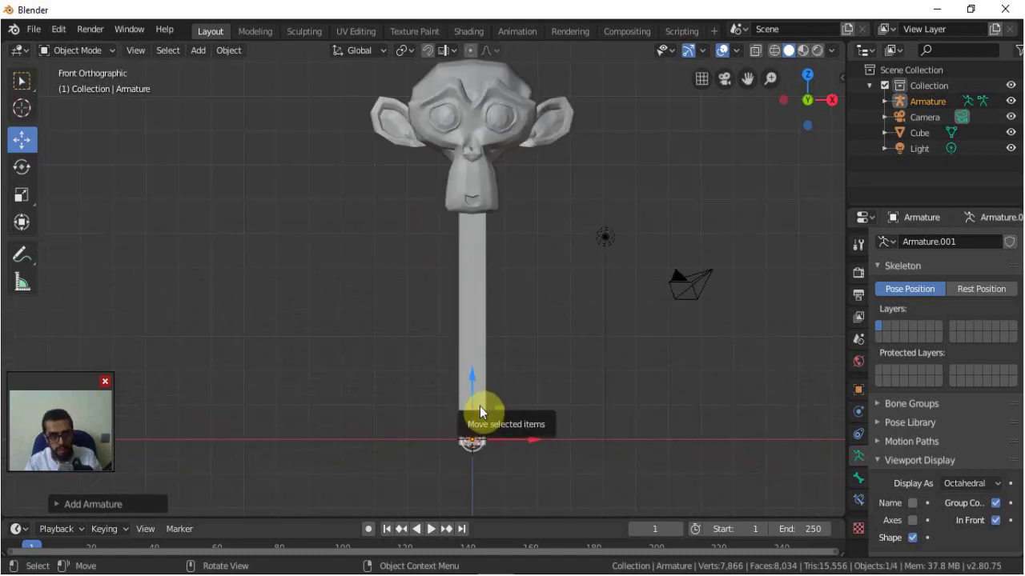
pyautogui.press('Tab')
pyautogui.click(476, 406)
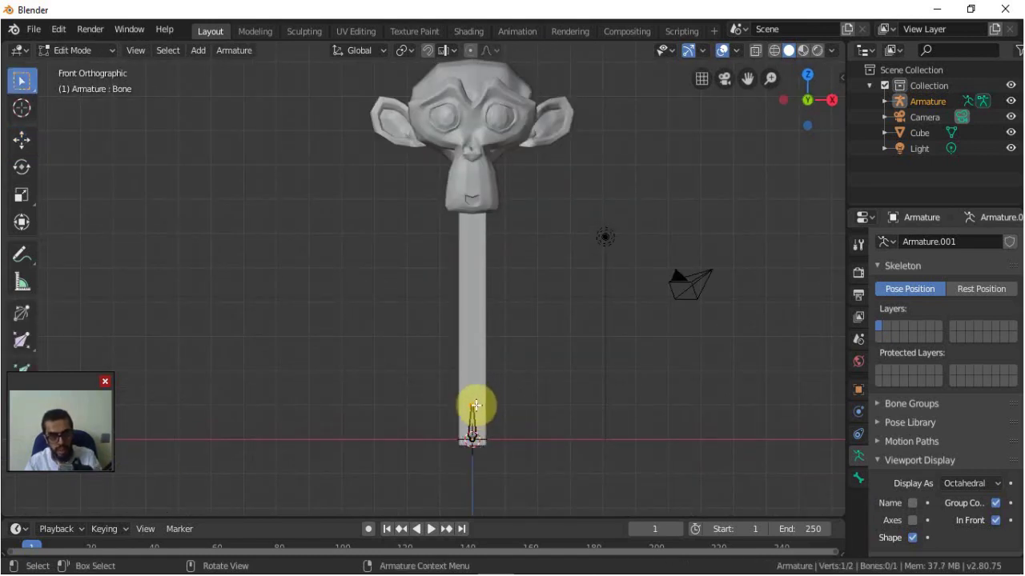
pyautogui.press('g')
pyautogui.press('z')
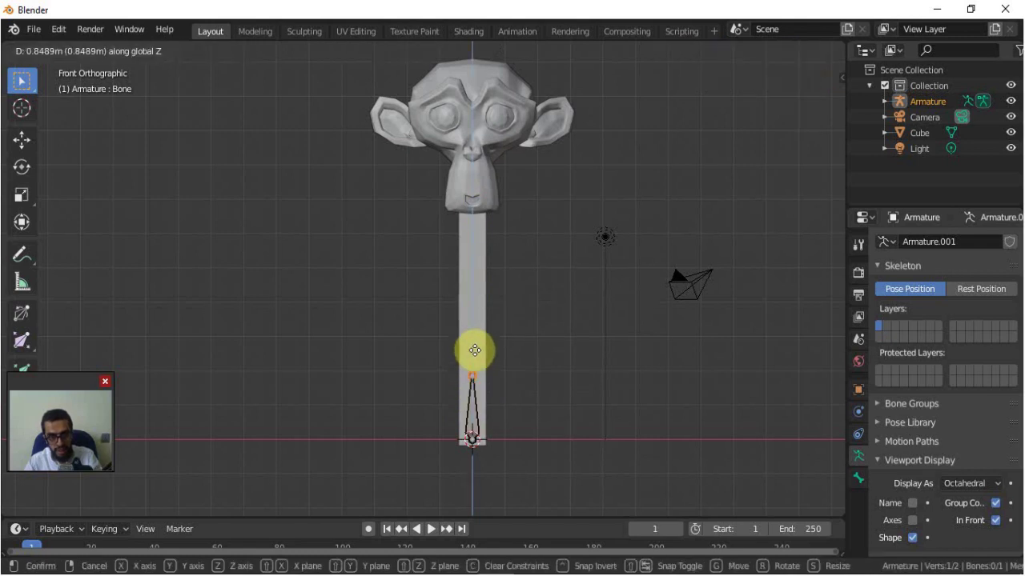
pyautogui.click(483, 165)
pyautogui.moveTo(483, 165); pyautogui.dragTo(504, 245, button='middle')
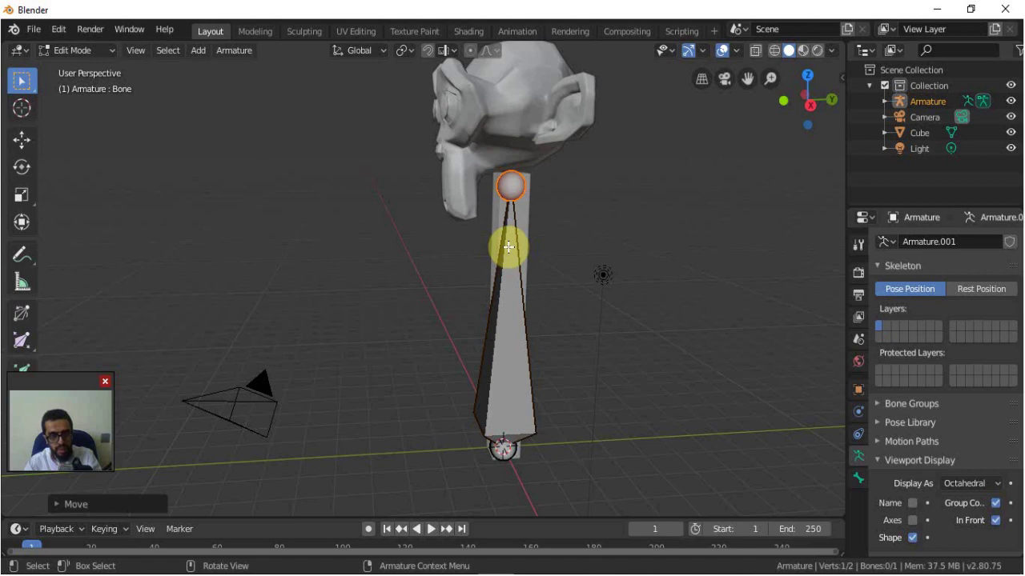
# Select the whole bone in front view and subdivide it twice into a chain of four bones.
pyautogui.press('KP_1')
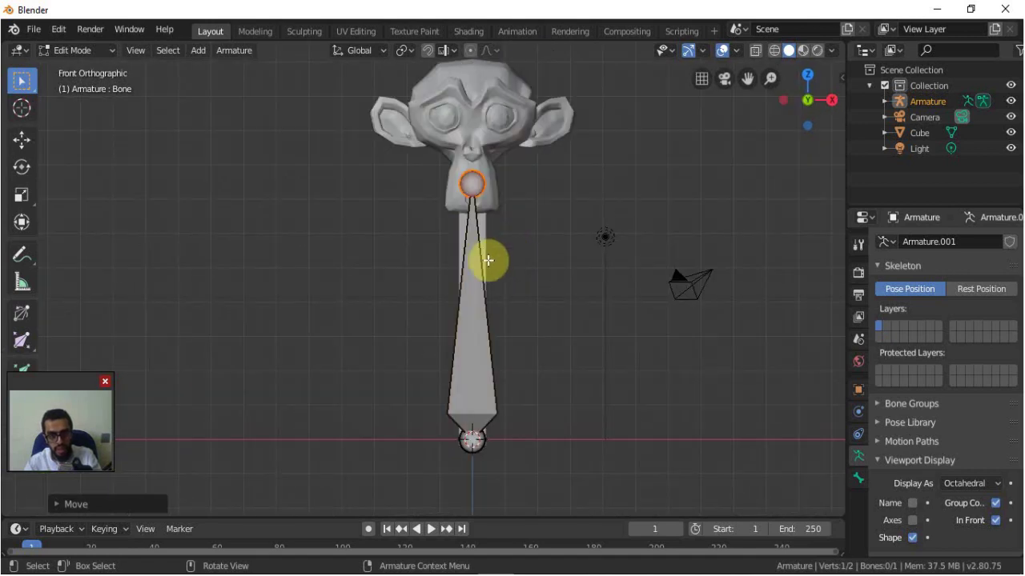
pyautogui.click(488, 261)
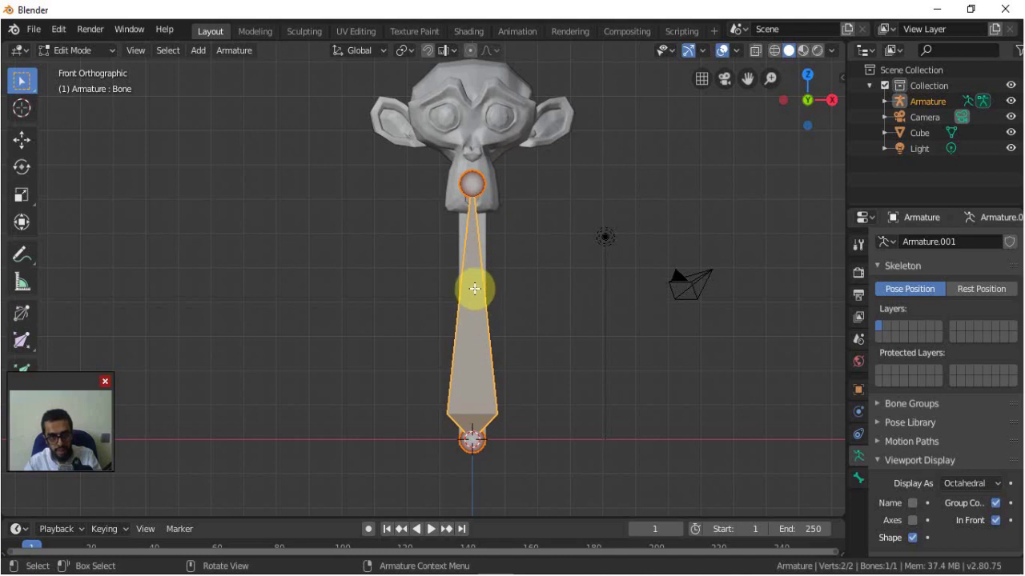
pyautogui.rightClick(475, 288)
pyautogui.click(474, 288)
pyautogui.rightClick(477, 276)
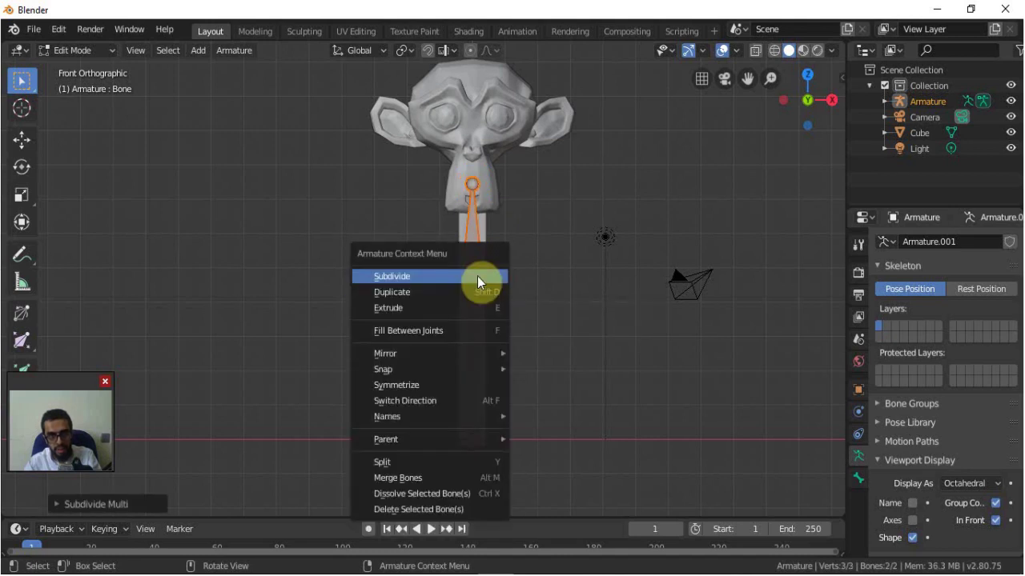
pyautogui.click(477, 276)
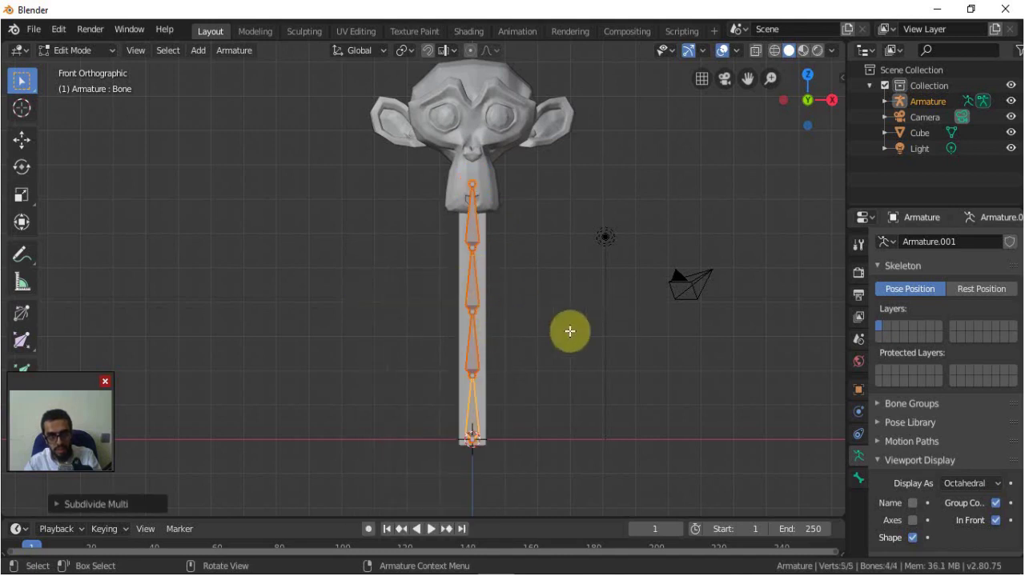
# Move the topmost bone's tip up along Z by about 0.32 m to the top of the column.
pyautogui.moveTo(561, 345); pyautogui.dragTo(402, 365, button='middle')
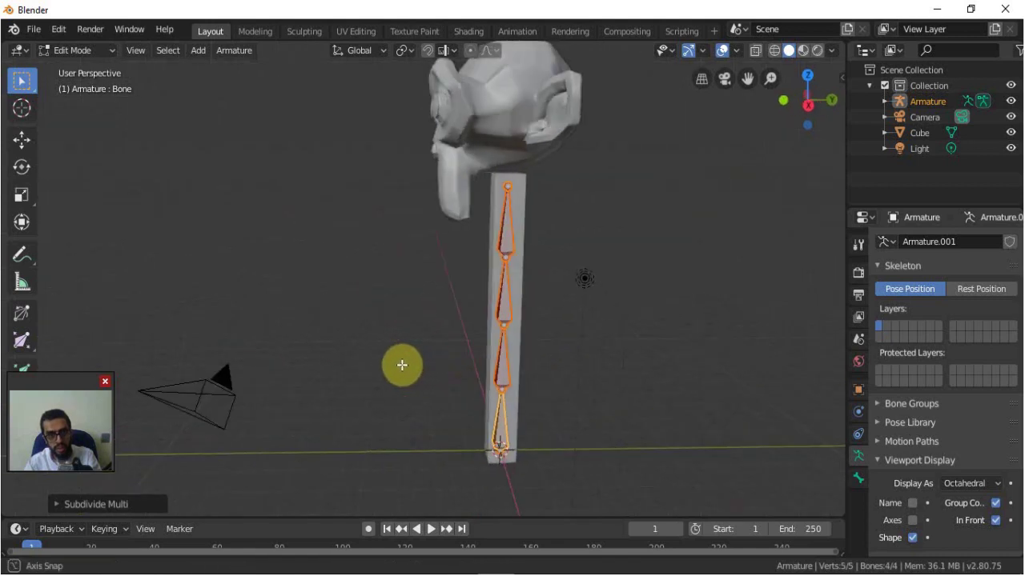
pyautogui.click(510, 185)
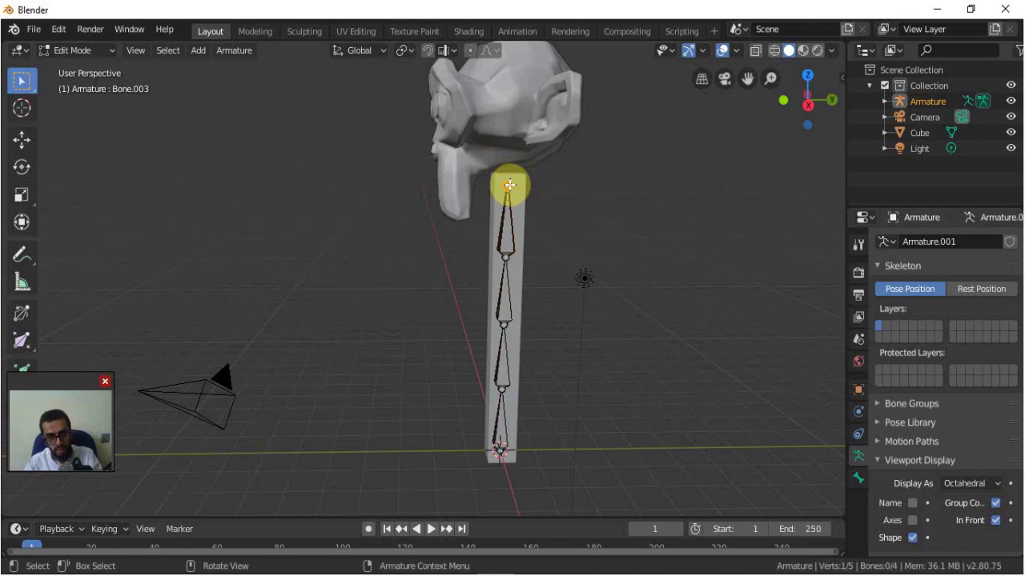
pyautogui.press('g')
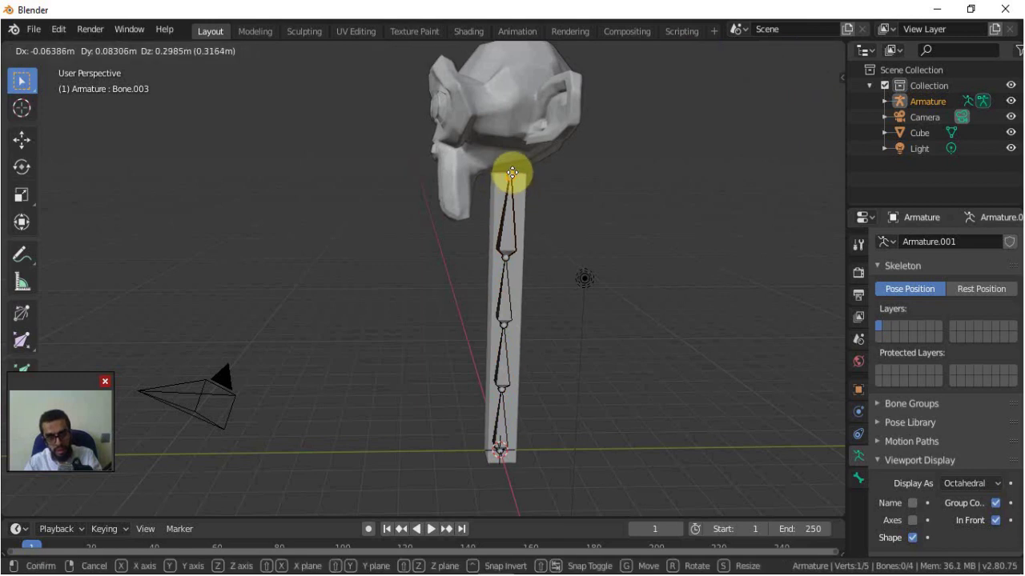
pyautogui.press('z')
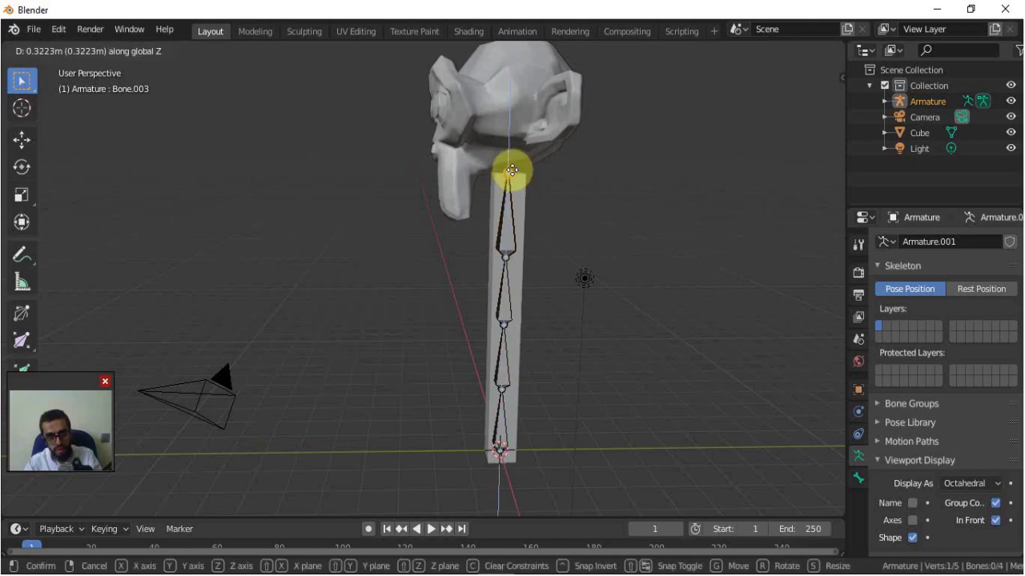
pyautogui.click(512, 170)
# Extrude a head bone from the chain's tip to the top of the monkey head, undo the surplus extrusion and leave Edit Mode.
pyautogui.press('KP_1')
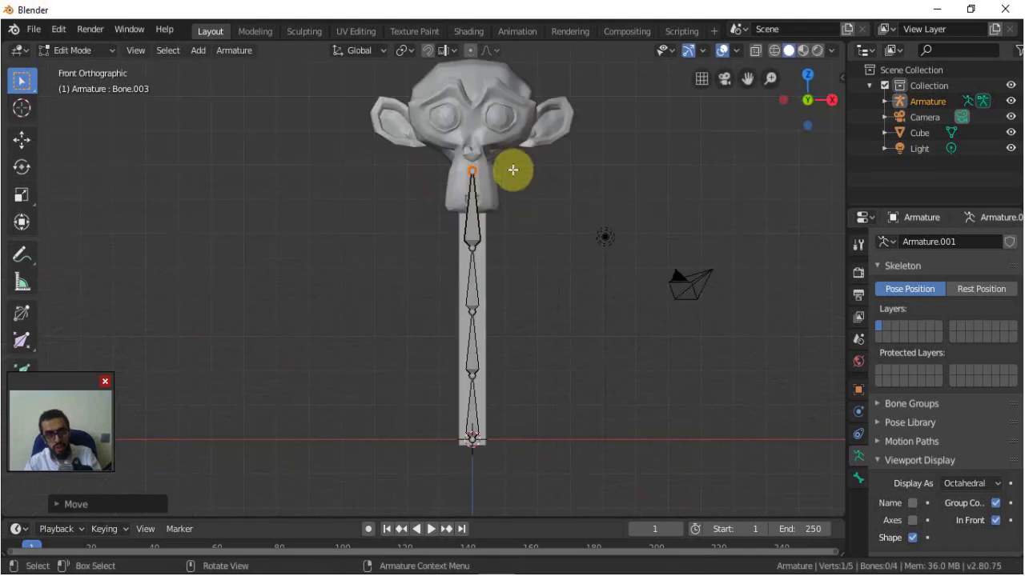
pyautogui.press('KP_3')
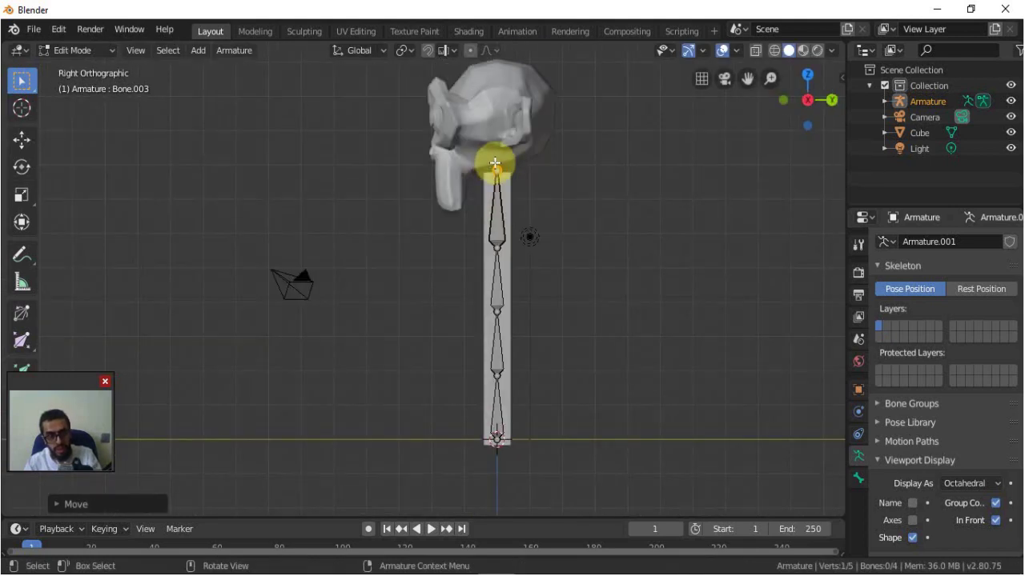
pyautogui.press('e')
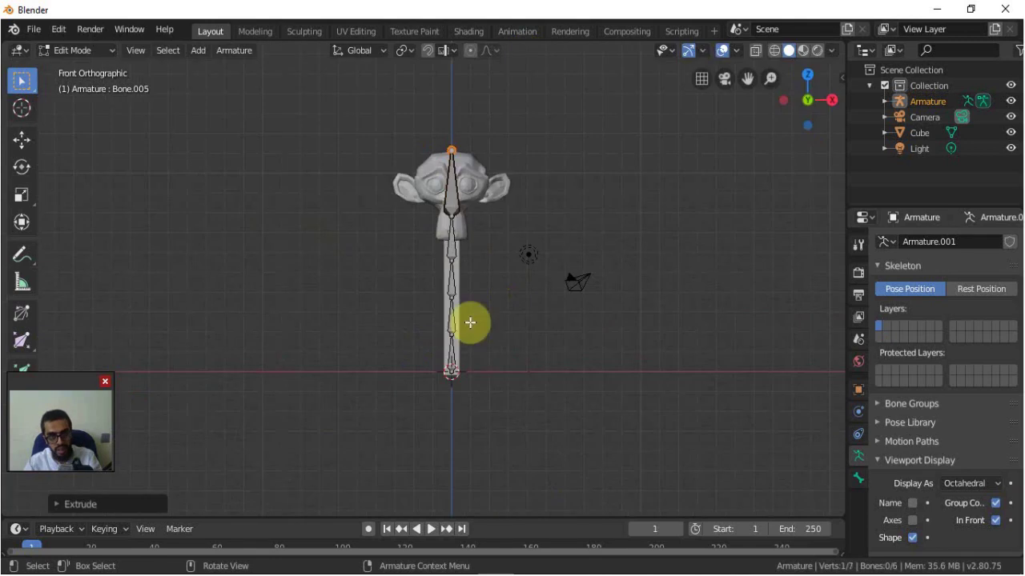
pyautogui.moveTo(445, 326); pyautogui.dragTo(522, 266, button='middle')
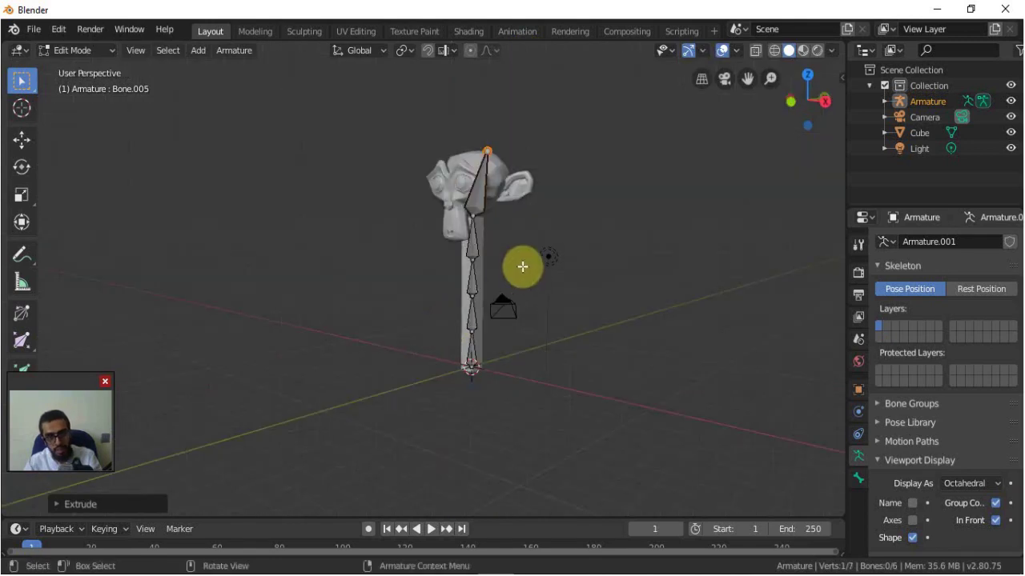
pyautogui.hotkey('ctrl', 'z')
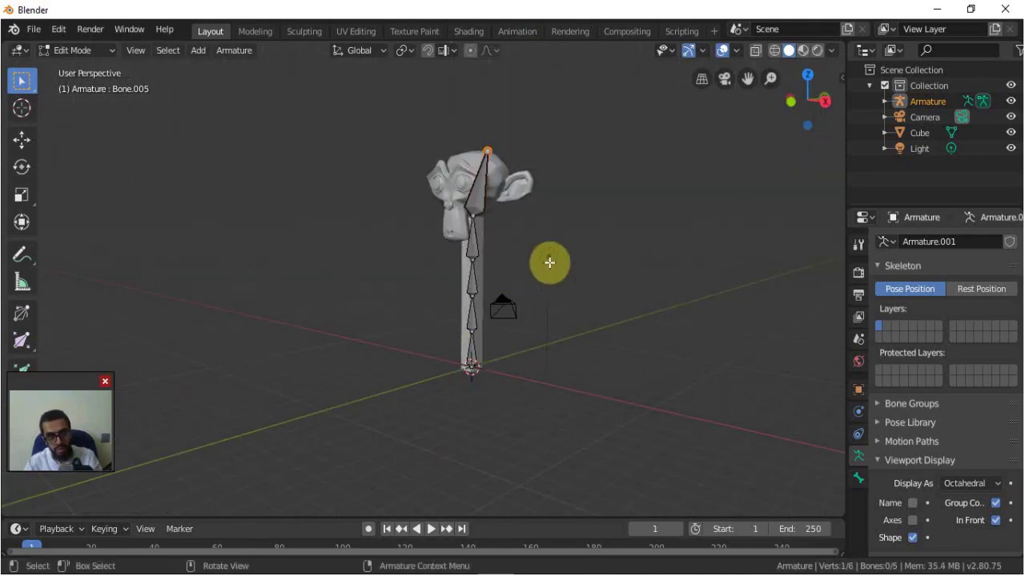
pyautogui.press('Tab')
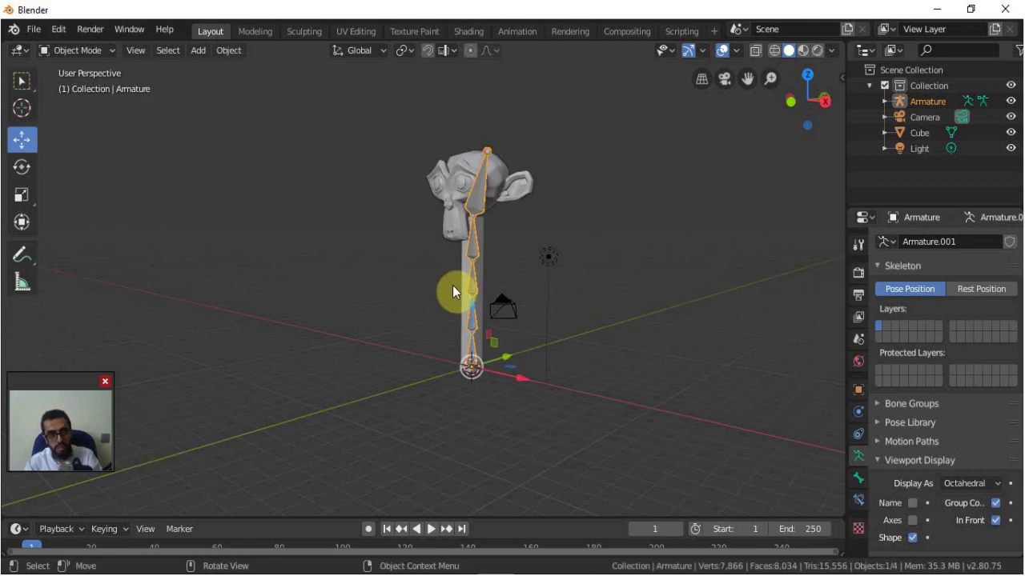
# In Pose Mode, try rotating the head bone to test whether the mesh follows, and return to Object Mode.
pyautogui.press('KP_1')
pyautogui.scroll(2, 449, 286)
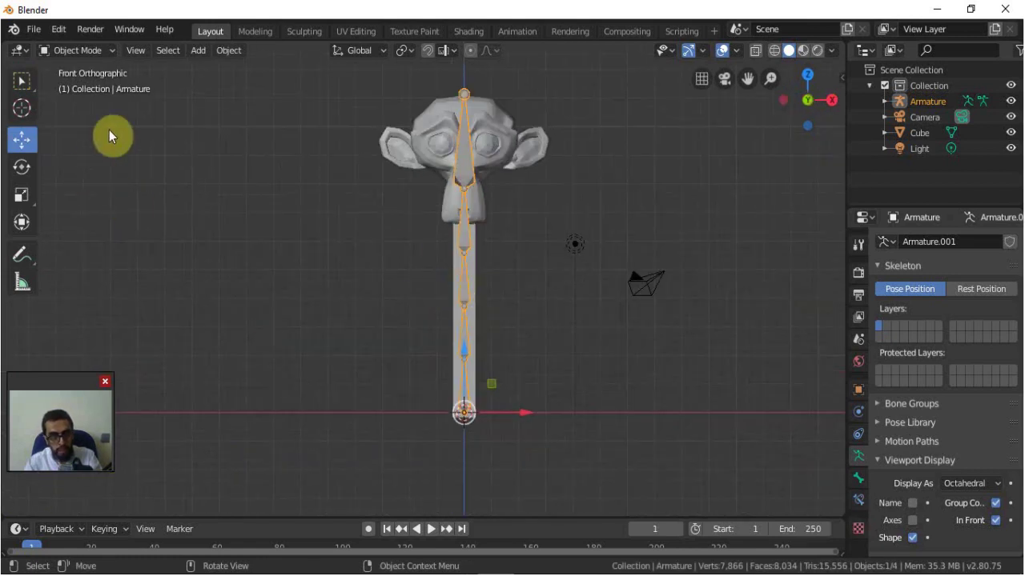
pyautogui.click(103, 50)
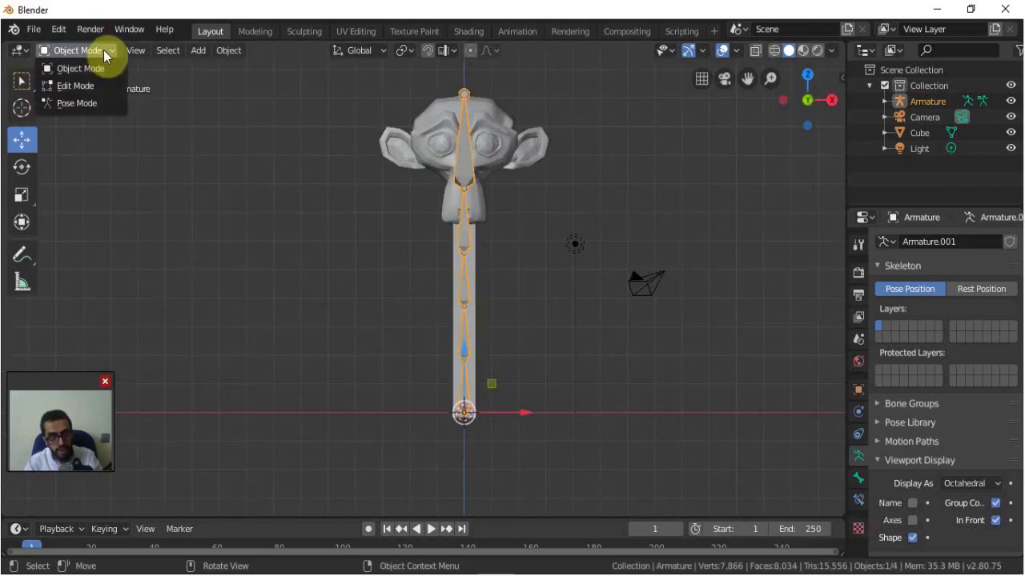
pyautogui.click(102, 110)
pyautogui.click(459, 160)
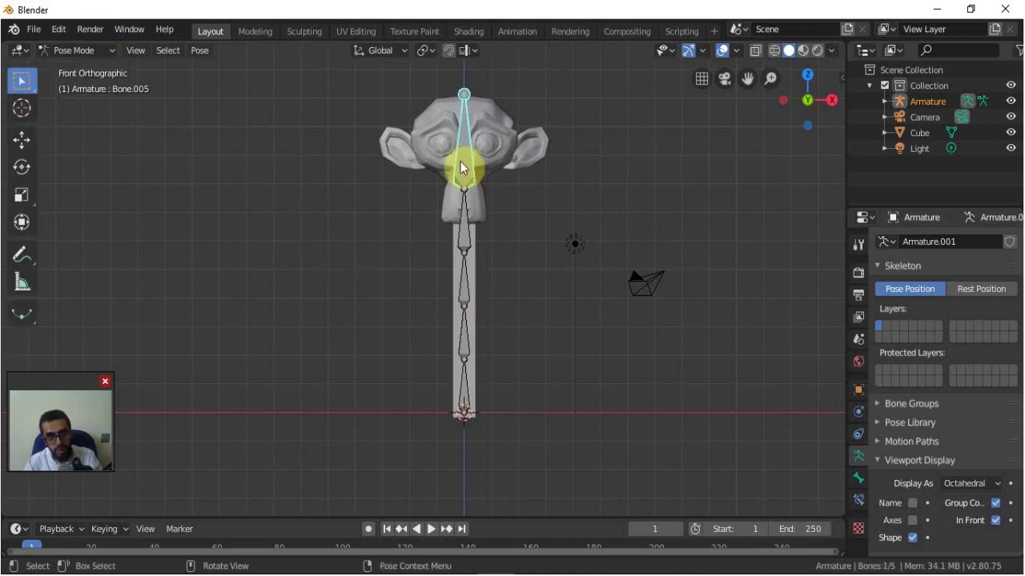
pyautogui.press('r')
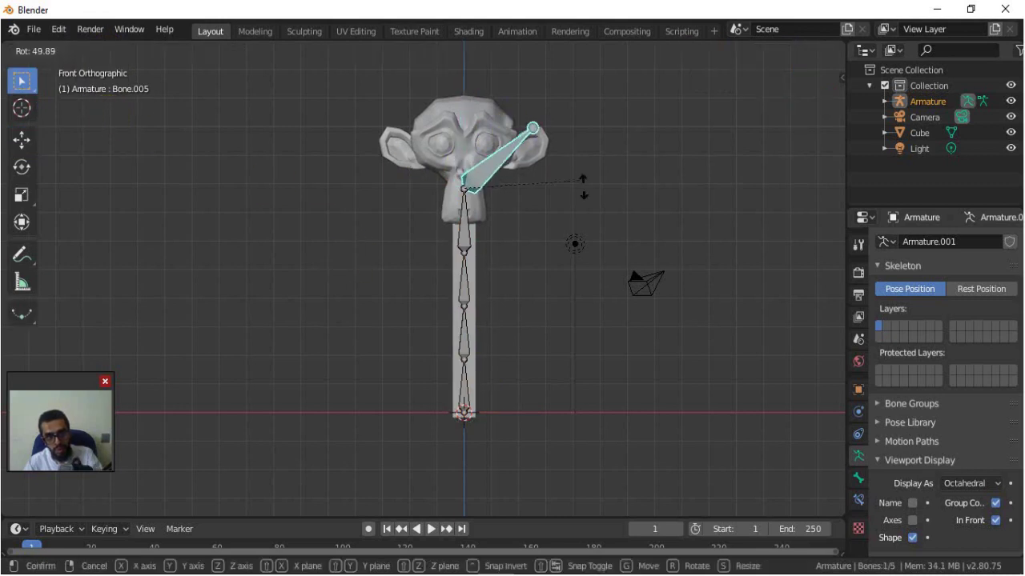
pyautogui.click(526, 117)
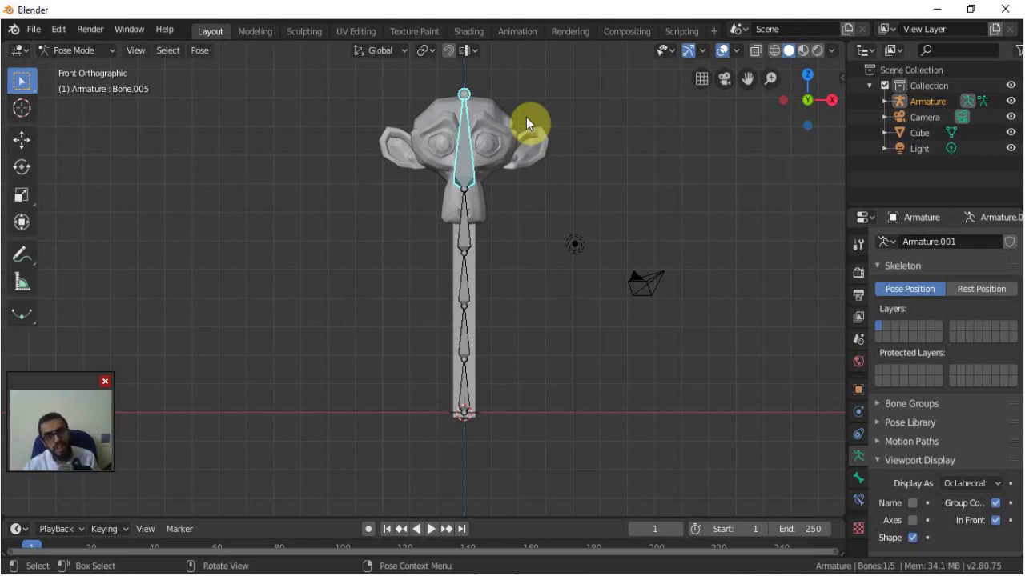
pyautogui.click(91, 50)
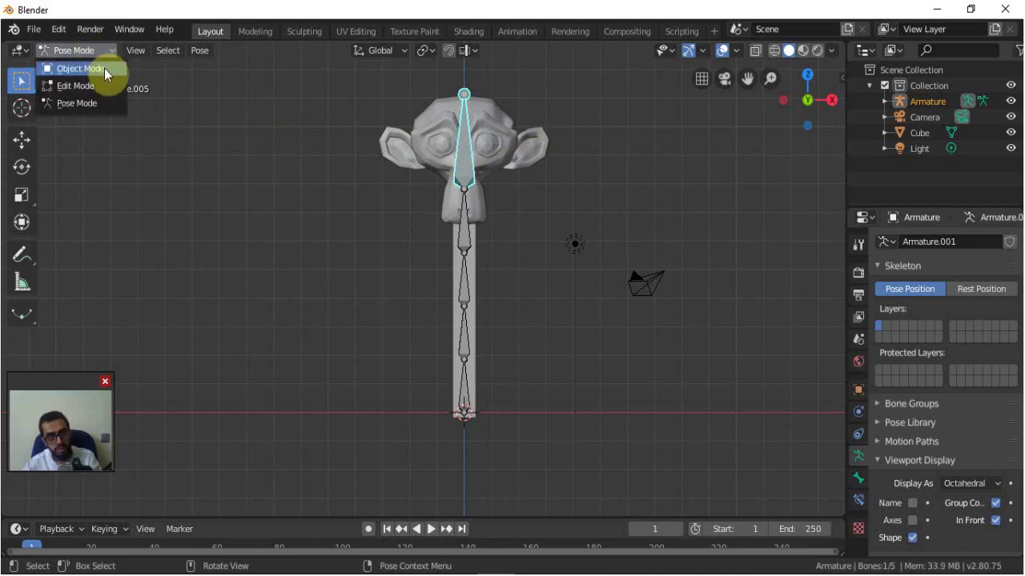
pyautogui.click(104, 68)
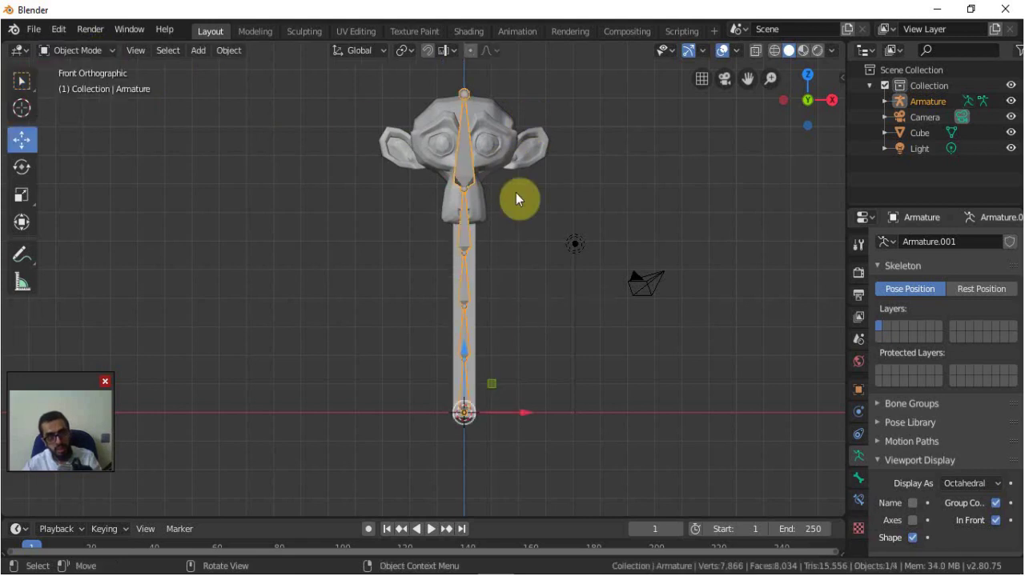
# Parent the column-and-head mesh to the armature using Armature Deform With Automatic Weights.
pyautogui.click(477, 204)
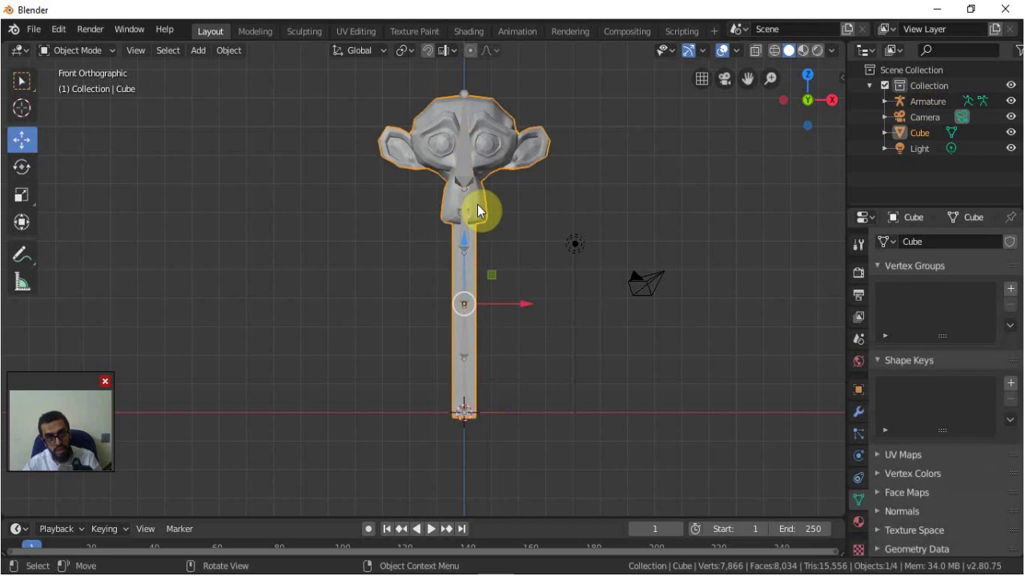
pyautogui.click(462, 242)
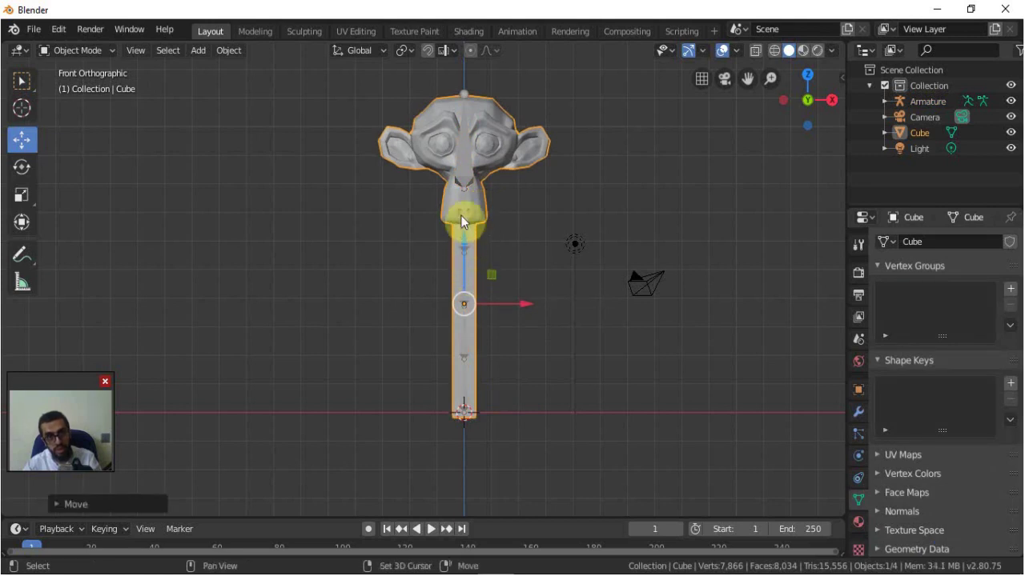
pyautogui.keyDown('shift'); pyautogui.click(465, 173); pyautogui.keyUp('shift')
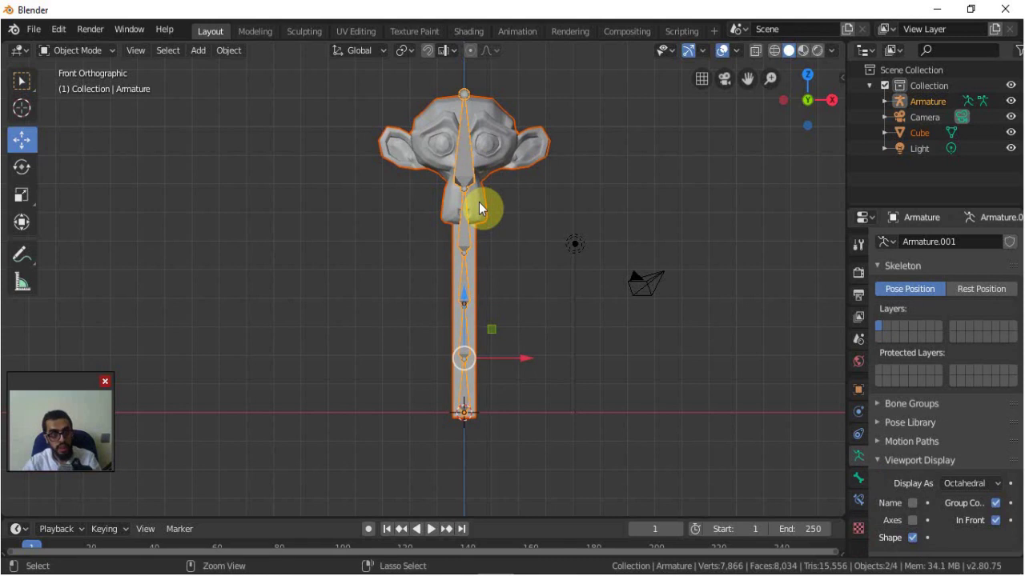
pyautogui.hotkey('ctrl', 'p')
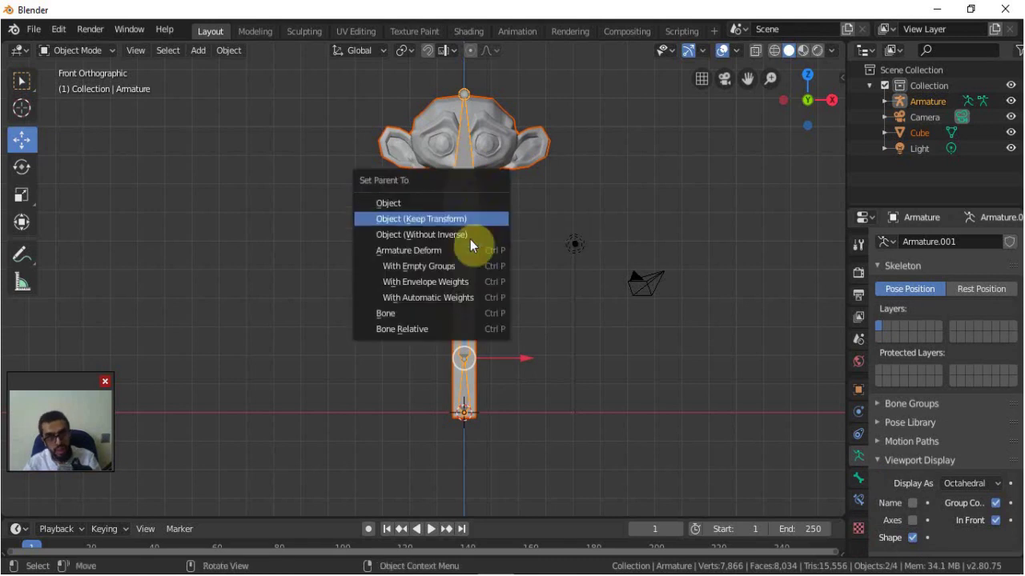
pyautogui.click(423, 298)
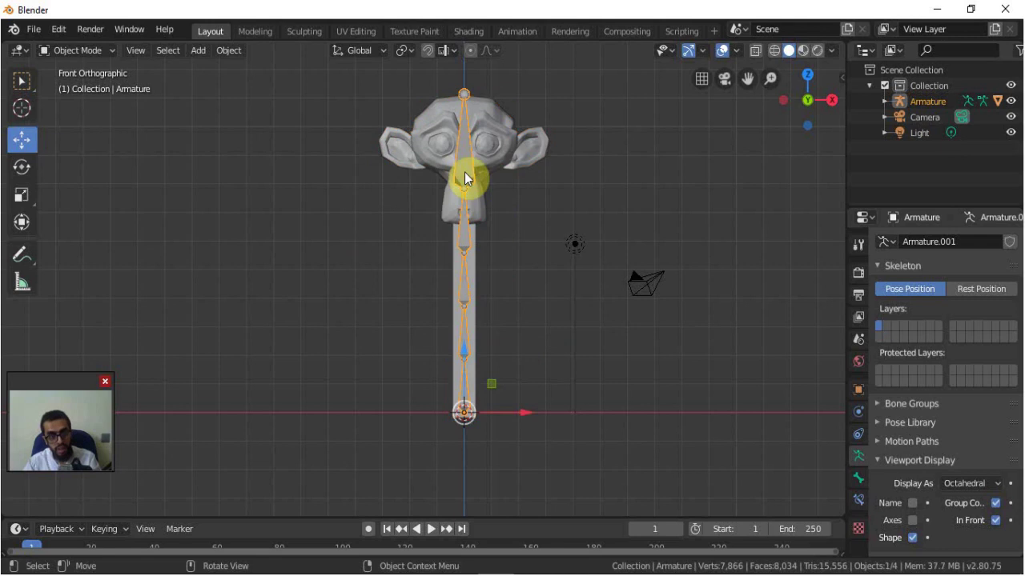
# Switch the armature to Pose Mode and rotate the head bone to test how the mesh deforms.
pyautogui.click(90, 49)
pyautogui.click(84, 102)
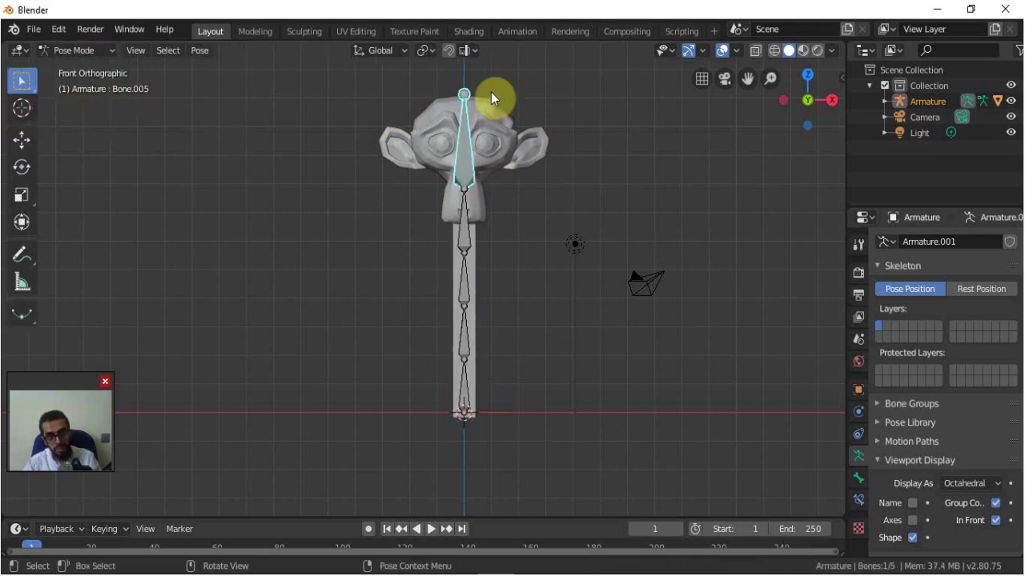
pyautogui.press('r')
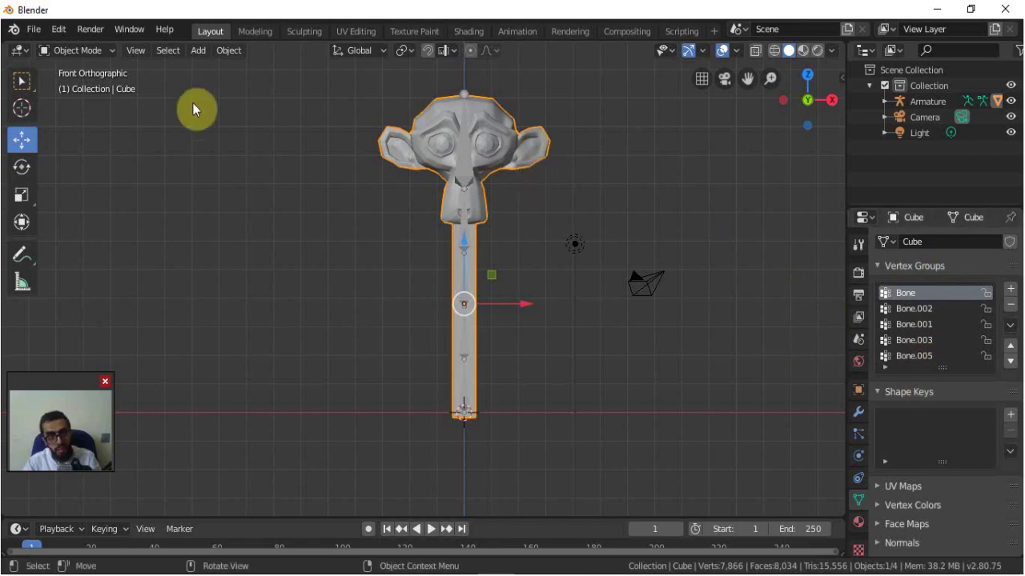
# Switch the column-and-head mesh to Weight Paint and examine the weights of the Bone, Bone.002, Bone.001 and Bone.005 vertex groups.
pyautogui.click(98, 49)
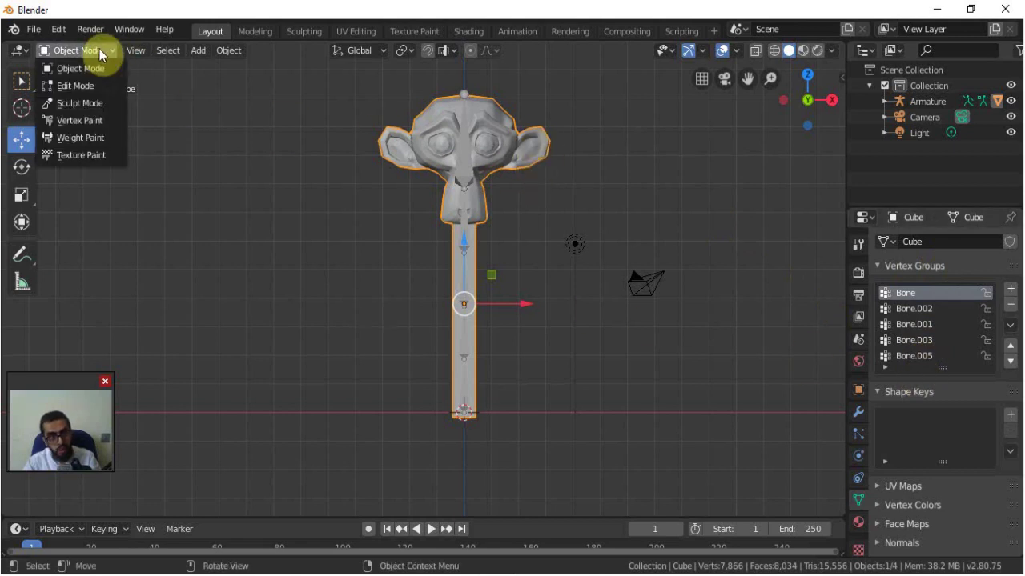
pyautogui.click(99, 141)
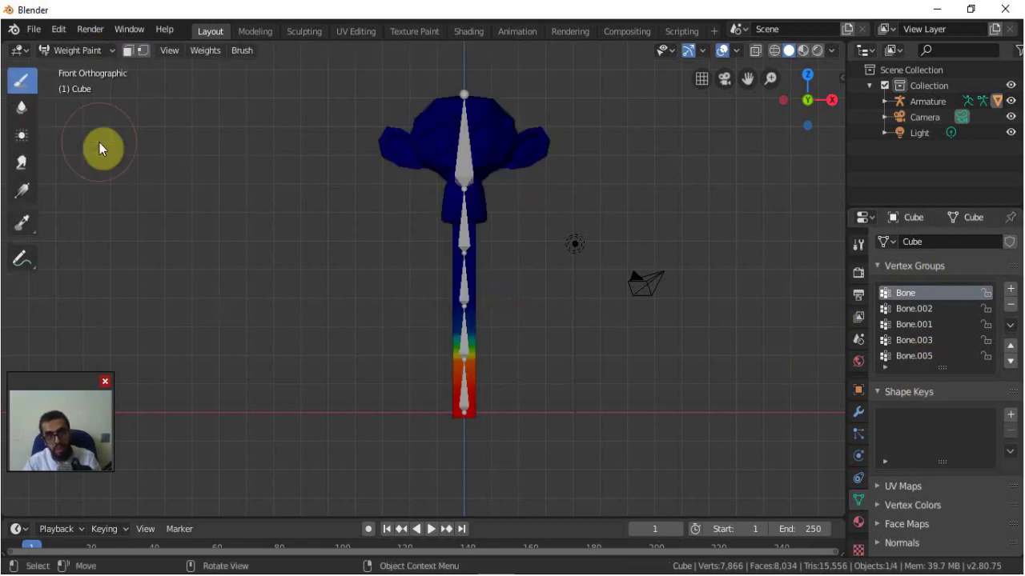
pyautogui.click(917, 309)
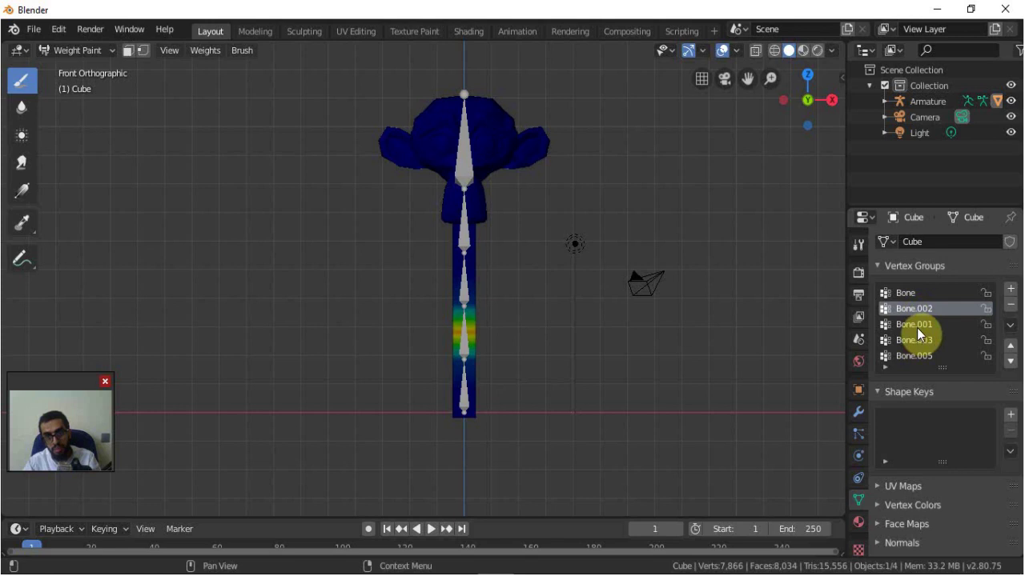
pyautogui.click(917, 327)
pyautogui.click(909, 359)
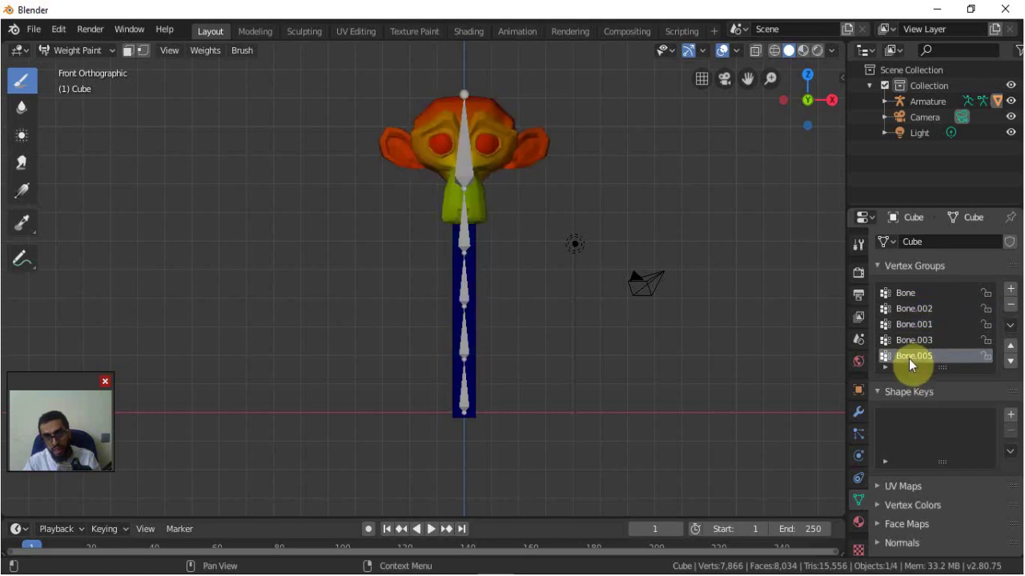
# Paint more Bone.005 weight onto the front of the monkey's face from the side view and check the result from other angles.
pyautogui.moveTo(670, 251); pyautogui.dragTo(520, 257, button='middle')
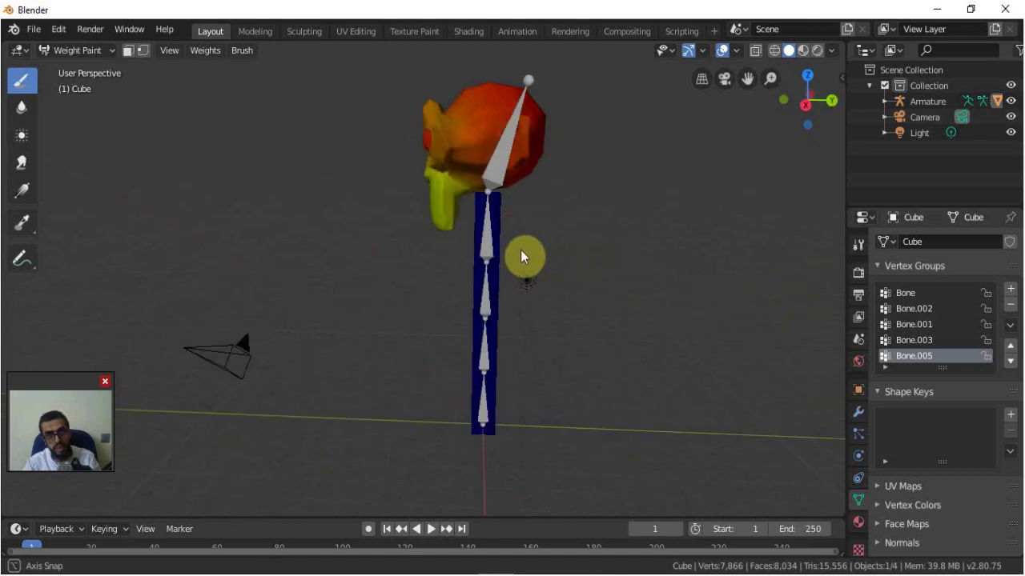
pyautogui.press('KP_1')
pyautogui.press('KP_3')
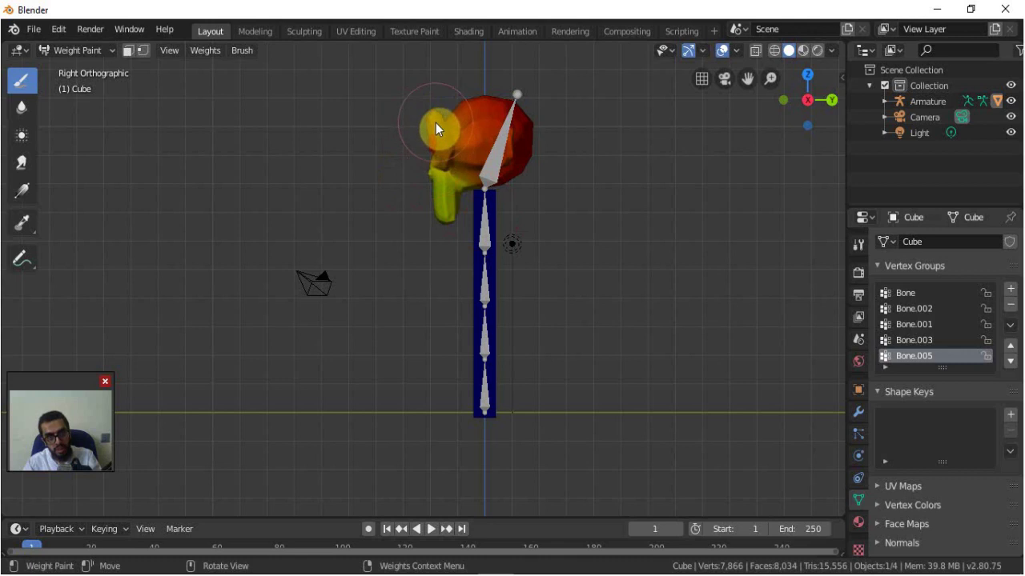
pyautogui.moveTo(437, 150)
pyautogui.mouseDown()
pyautogui.moveTo(442, 163)
pyautogui.moveTo(437, 121)
pyautogui.moveTo(445, 152)
pyautogui.mouseUp()
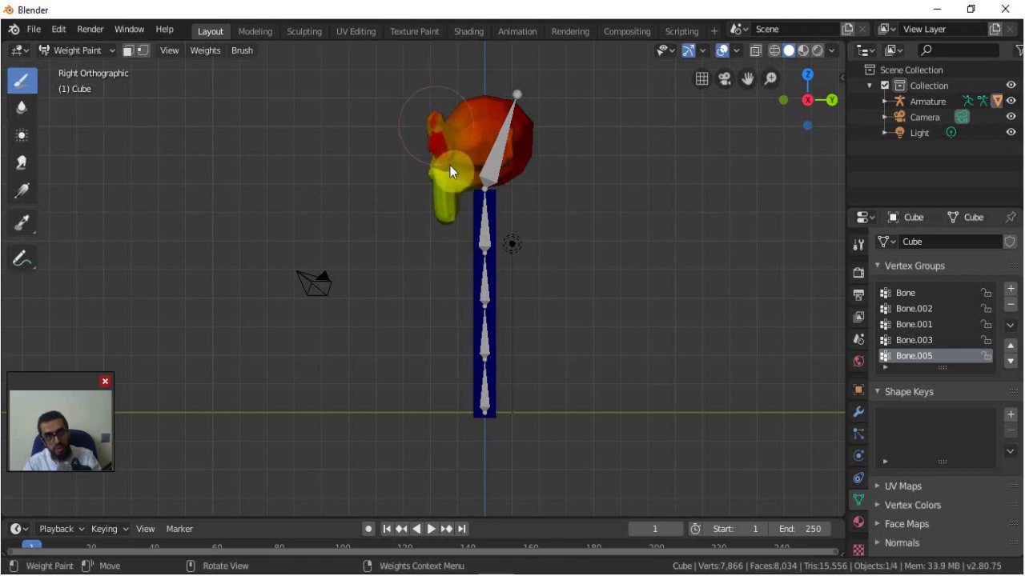
pyautogui.moveTo(443, 129); pyautogui.dragTo(495, 197, button='middle')
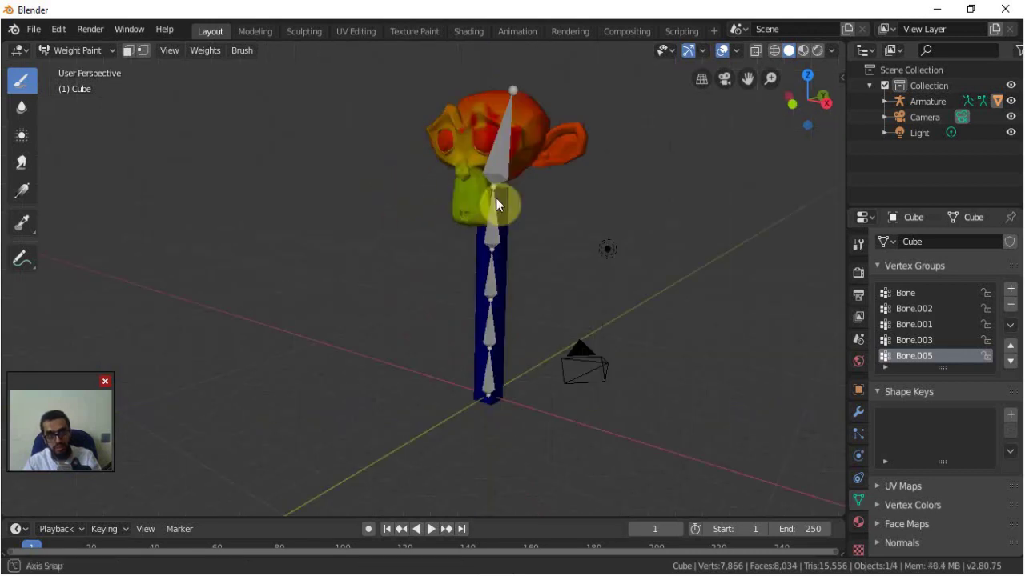
pyautogui.moveTo(435, 124); pyautogui.dragTo(450, 155, button='middle')
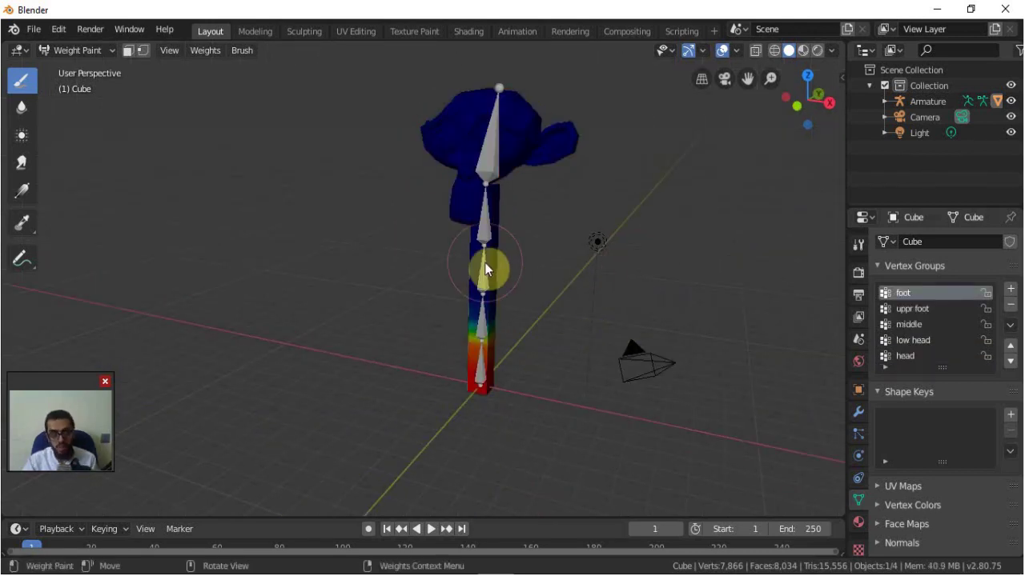
# Return the mesh to Object Mode, select the armature and switch it to Pose Mode.
pyautogui.click(81, 52)
pyautogui.click(87, 74)
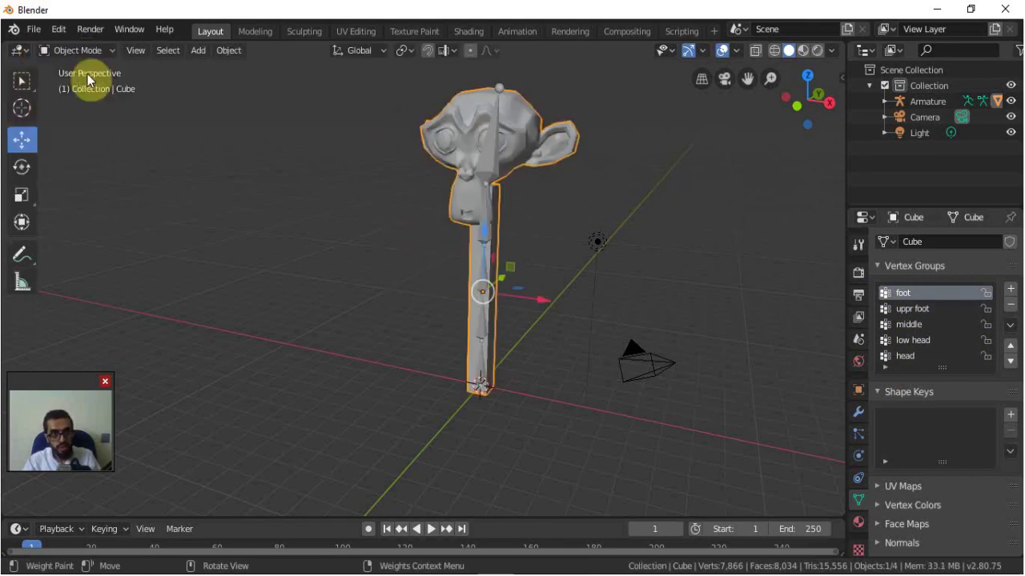
pyautogui.click(492, 154)
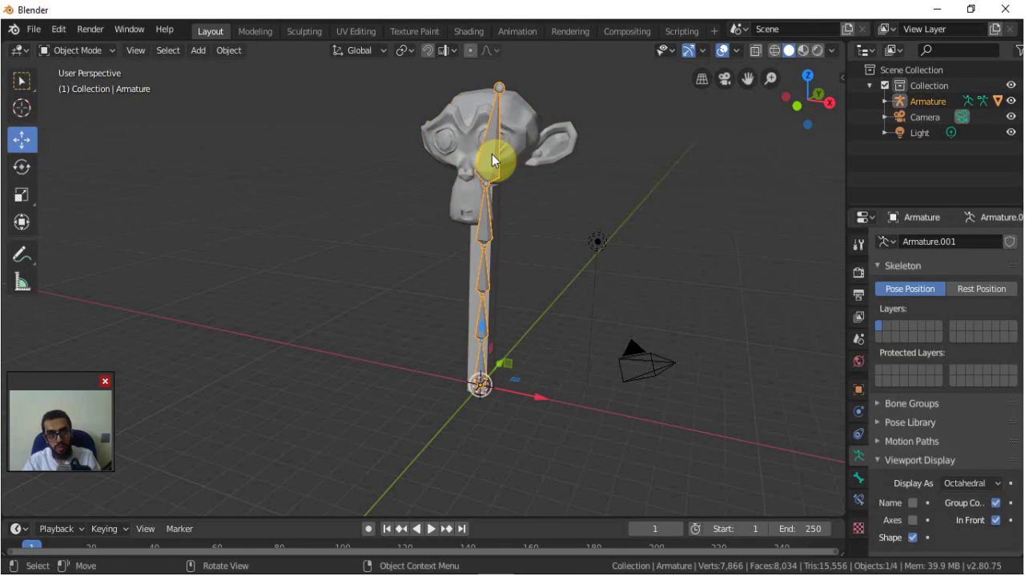
pyautogui.click(107, 50)
pyautogui.click(102, 106)
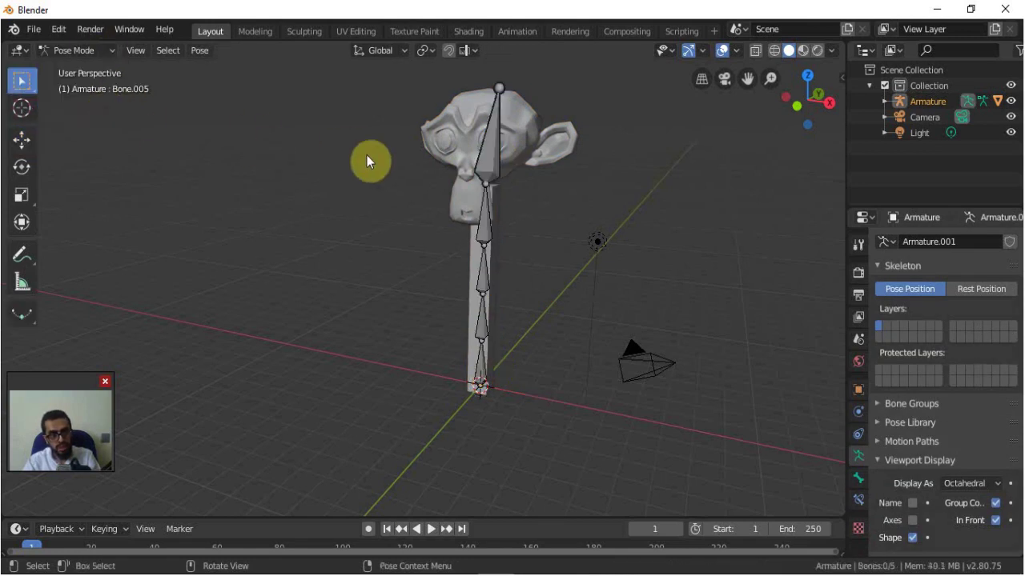
# Rotate the lowest bone about -26° in the front view to tilt the whole column towards negative X.
pyautogui.press('KP_1')
pyautogui.click(464, 389)
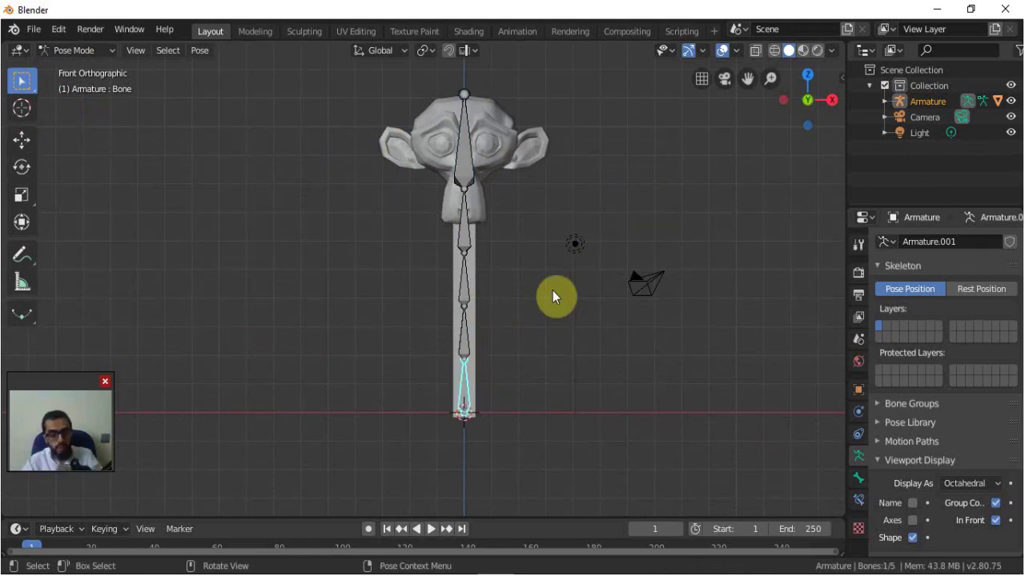
pyautogui.press('r')
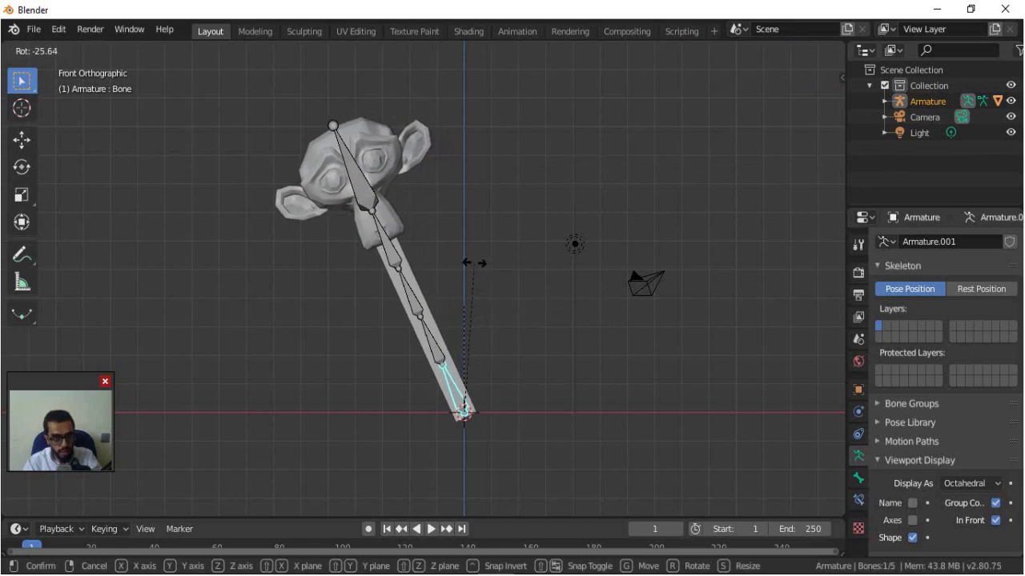
pyautogui.click(426, 342)
# Rotate the second and third bones further towards negative X to curve the column.
pyautogui.click(433, 341)
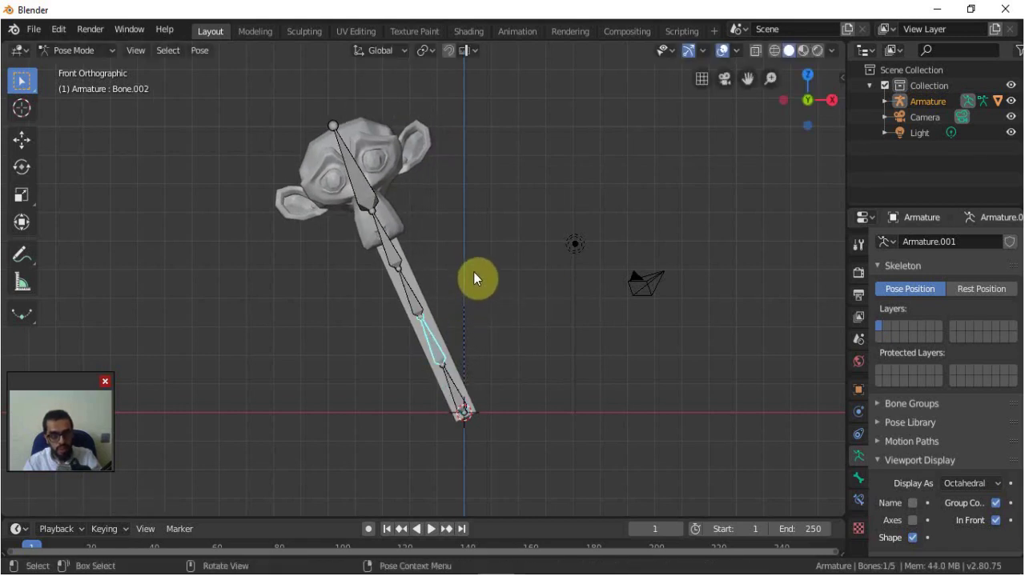
pyautogui.press('r')
pyautogui.click(377, 295)
pyautogui.click(376, 296)
pyautogui.press('r')
pyautogui.click(349, 269)
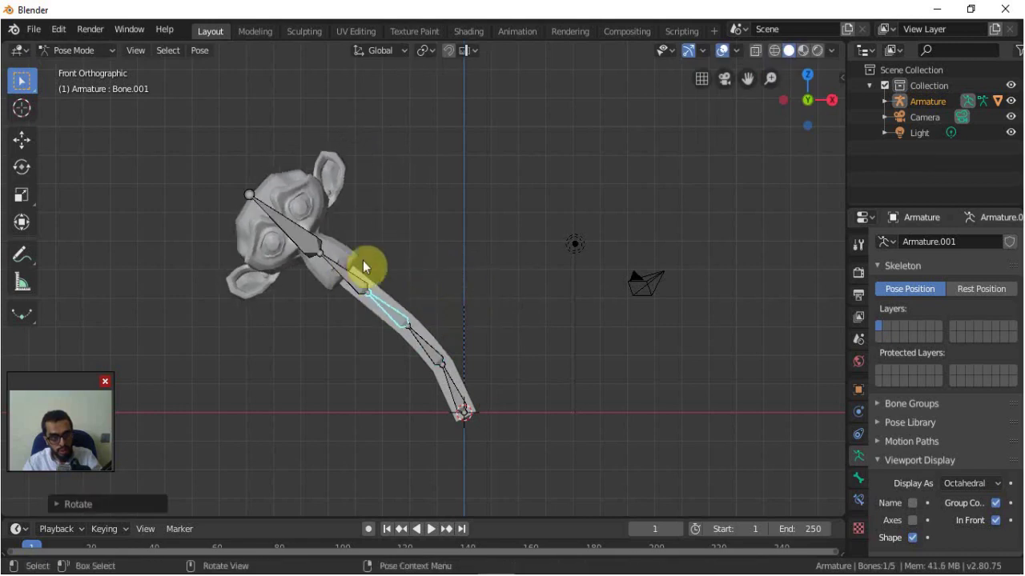
# Rotate the fourth bone about -10° and the head bone about -15° to continue the bend.
pyautogui.click(350, 269)
pyautogui.press('r')
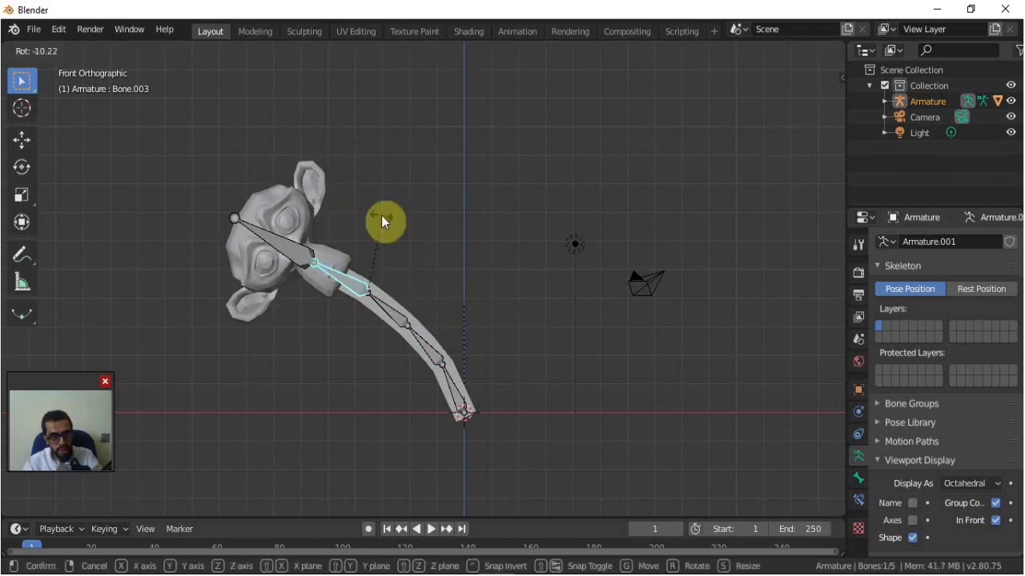
pyautogui.click(382, 216)
pyautogui.click(287, 243)
pyautogui.press('r')
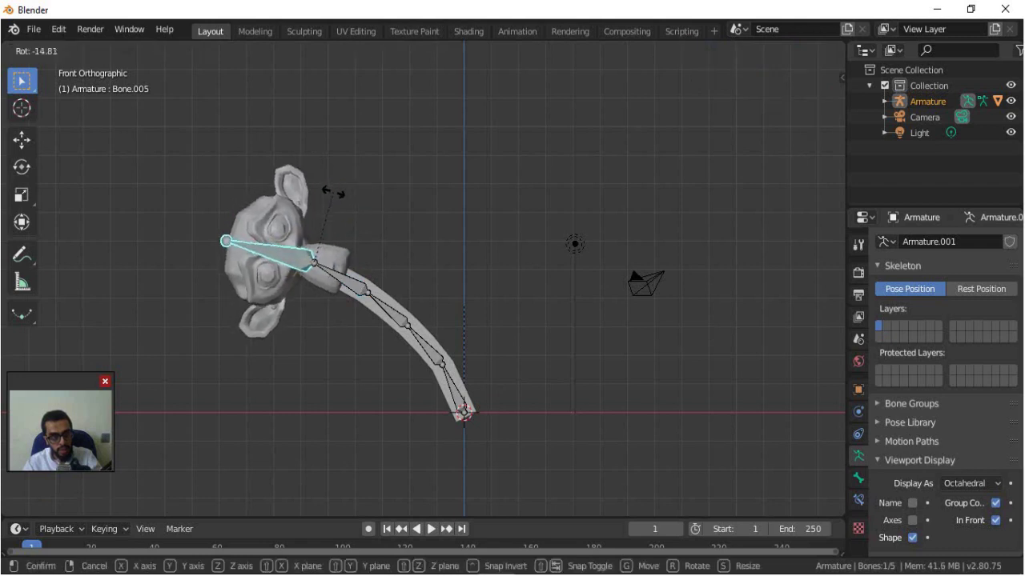
pyautogui.click(342, 204)
# Select all bones, enlarge the timeline and insert a LocRotScale keyframe for the bent pose at frame 1.
pyautogui.press('a')
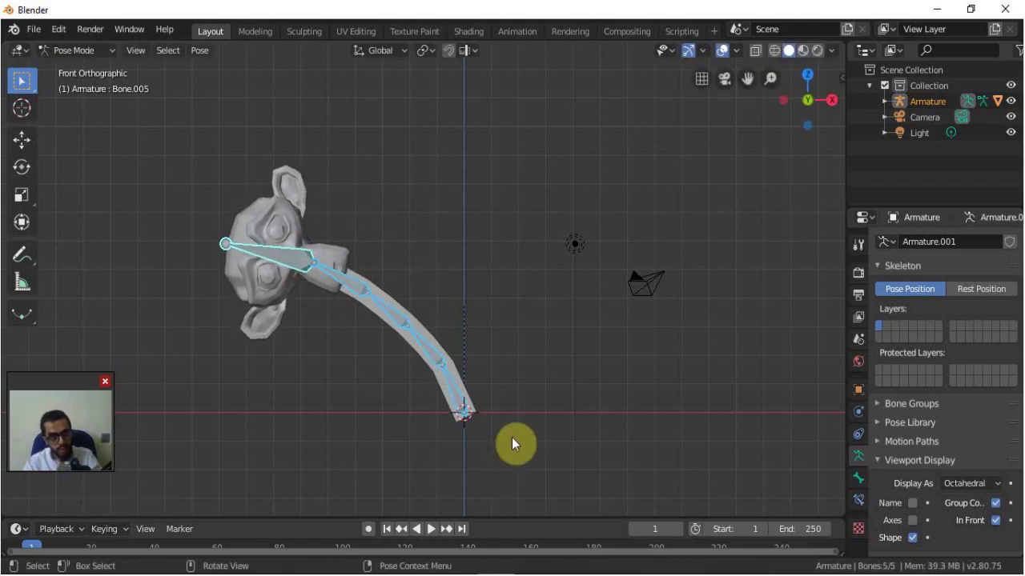
pyautogui.moveTo(533, 517); pyautogui.dragTo(541, 474)
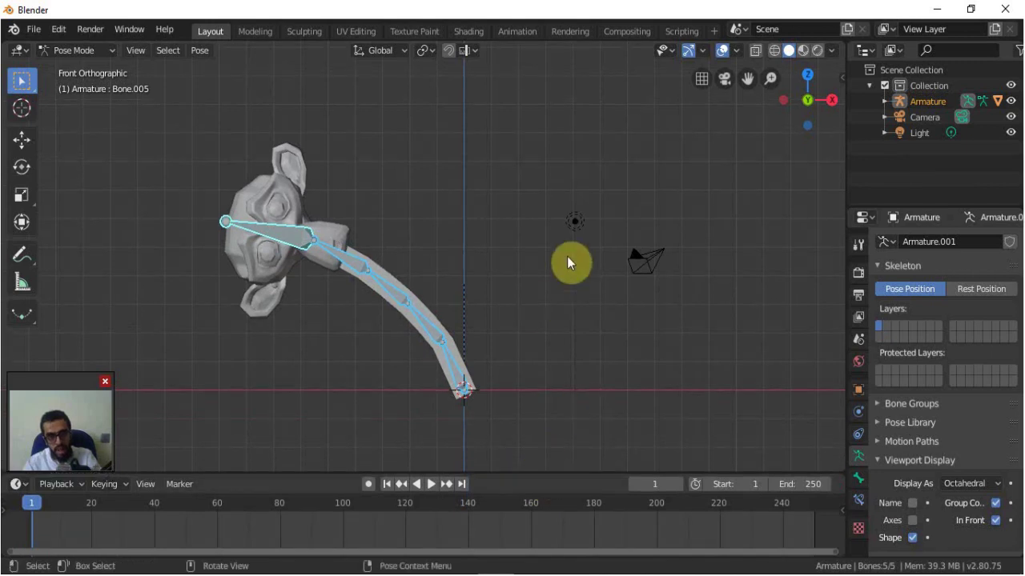
pyautogui.press('i')
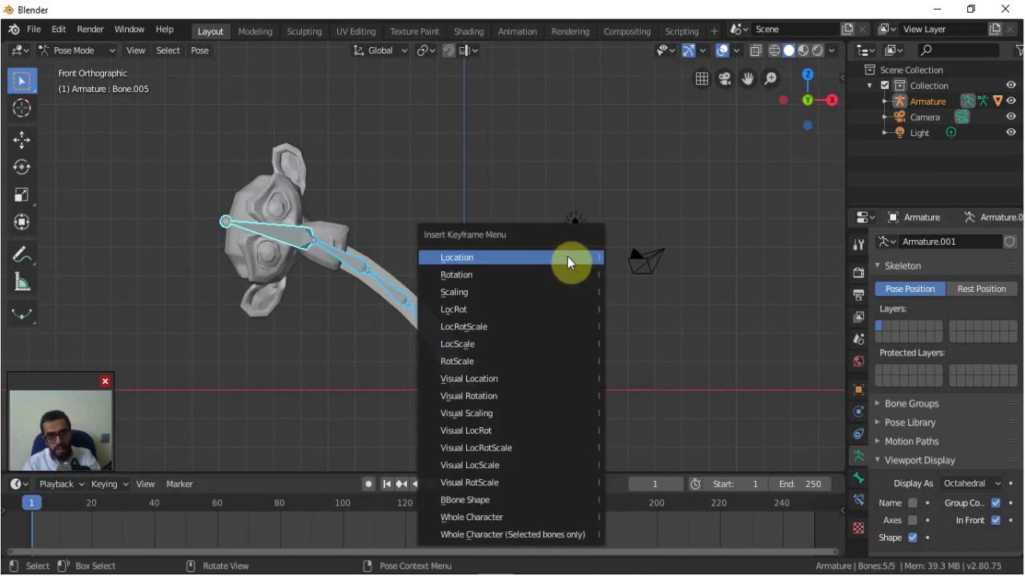
pyautogui.click(528, 327)
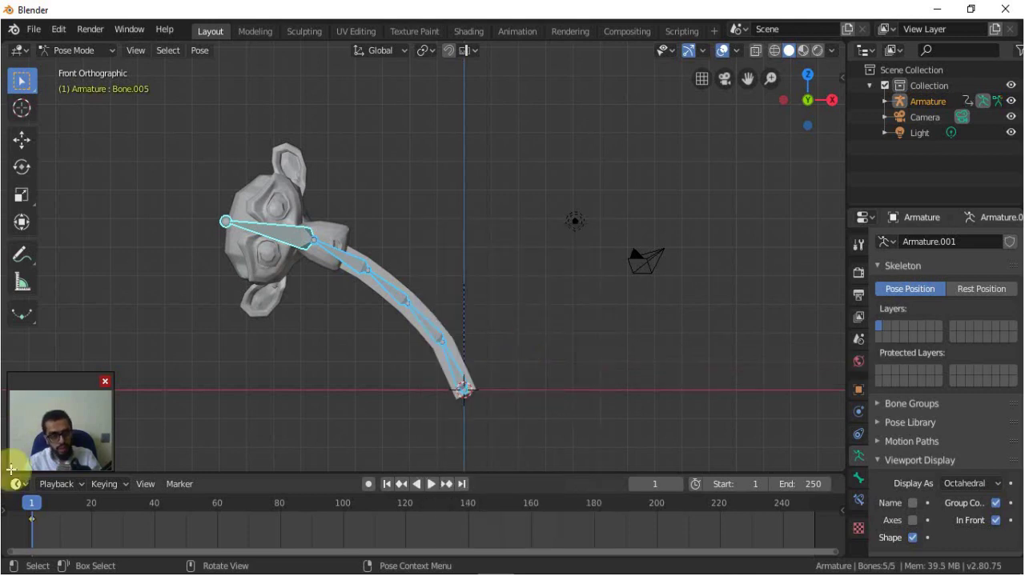
# Move to frame 40 and clear the rotation of all bones.
pyautogui.press('space')
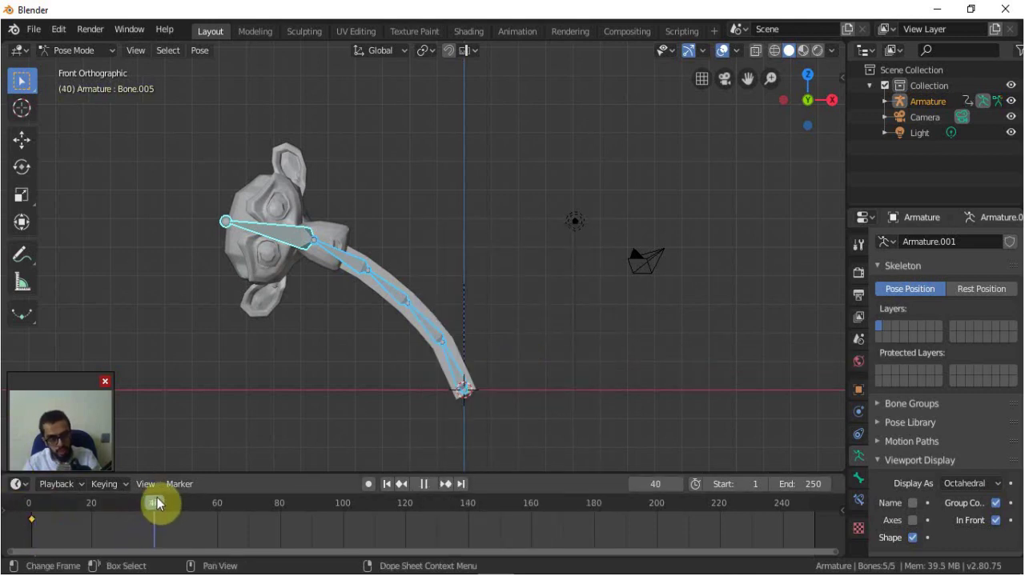
pyautogui.moveTo(158, 503); pyautogui.dragTo(154, 503)
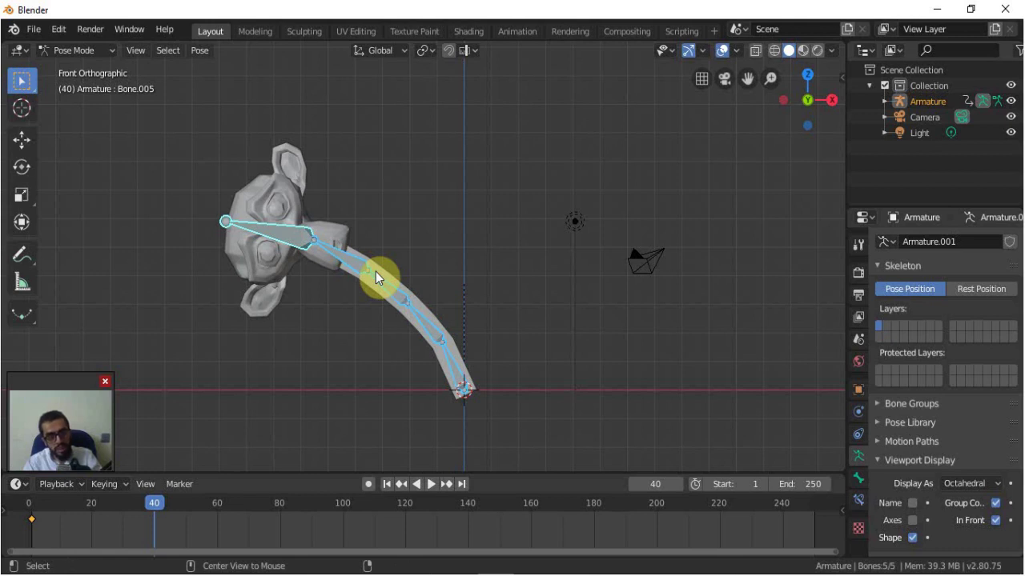
pyautogui.hotkey('alt', 'r')
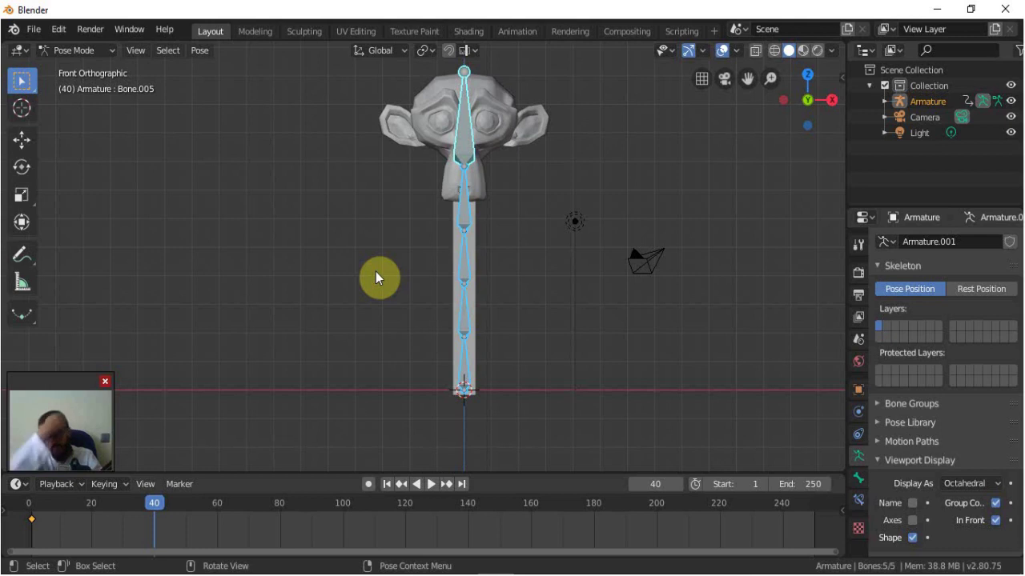
# Rotate the three lowest bones one after another towards positive X to curve the column to the opposite side.
pyautogui.click(463, 365)
pyautogui.press('r')
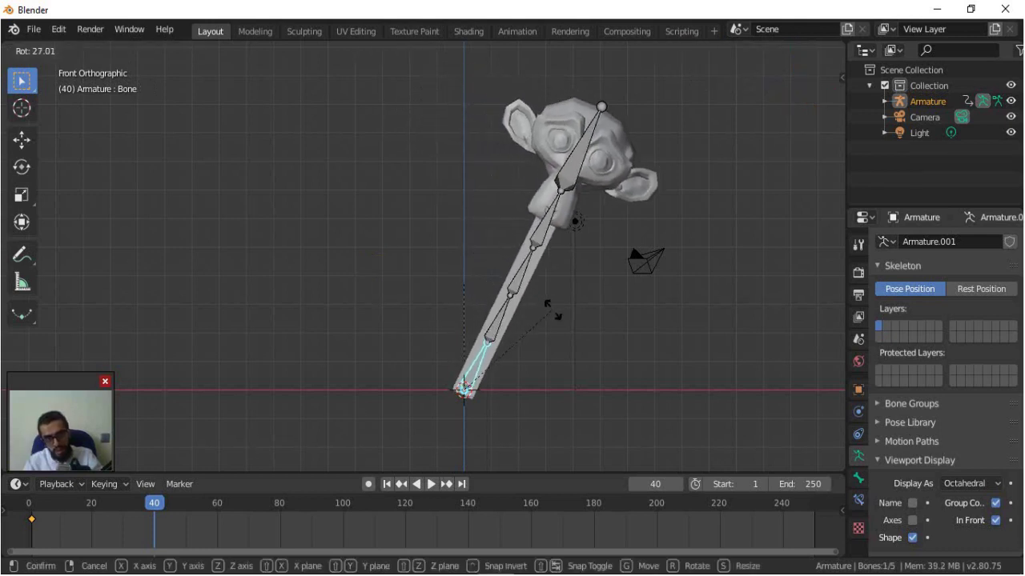
pyautogui.click(563, 320)
pyautogui.click(509, 329)
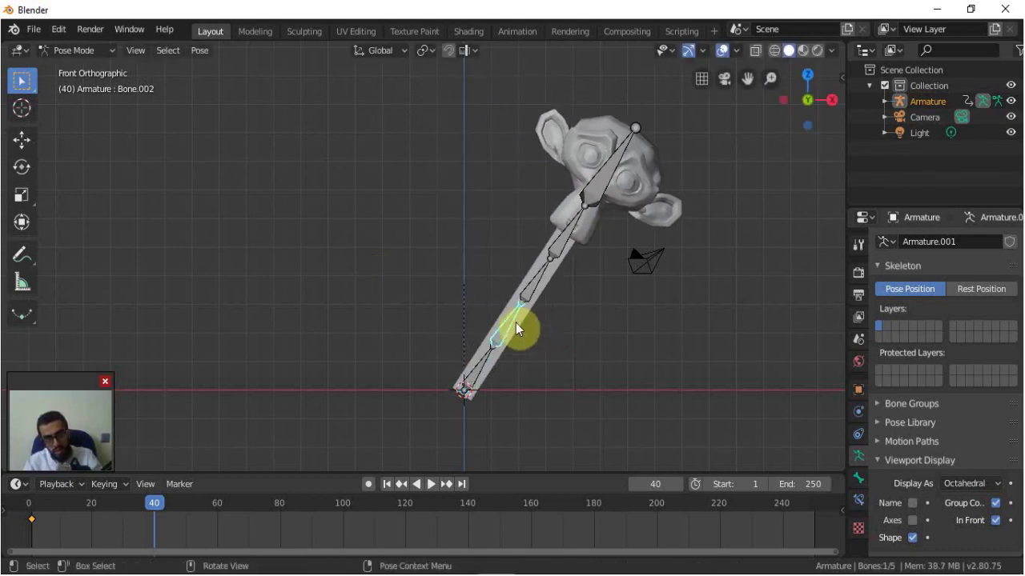
pyautogui.press('r')
pyautogui.click(547, 293)
pyautogui.click(556, 288)
pyautogui.press('r')
pyautogui.click(578, 271)
# Rotate the fourth bone slightly and the head bone about 16° towards positive X to finish the opposite bend.
pyautogui.click(582, 266)
pyautogui.press('r')
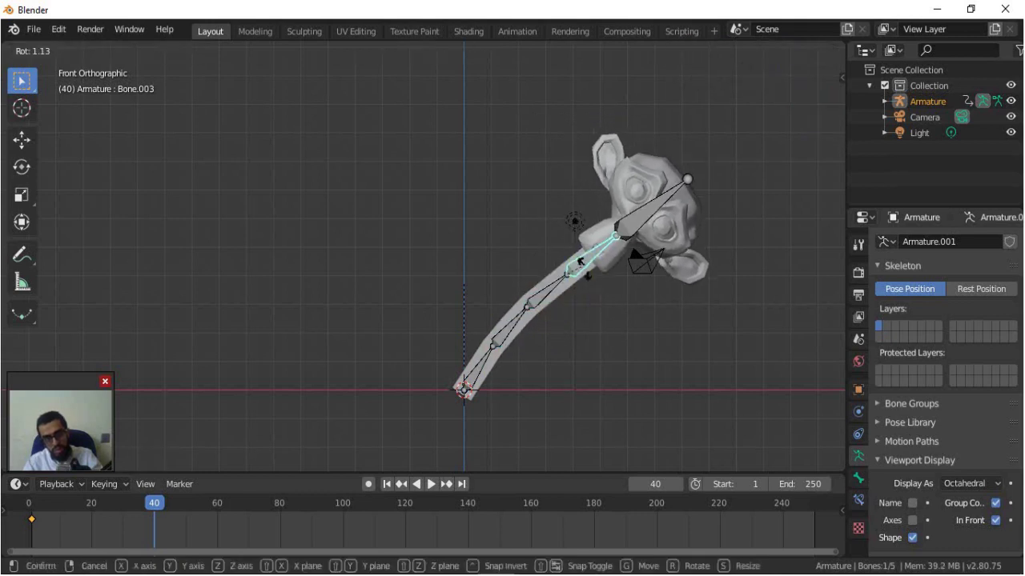
pyautogui.click(590, 272)
pyautogui.click(641, 237)
pyautogui.press('r')
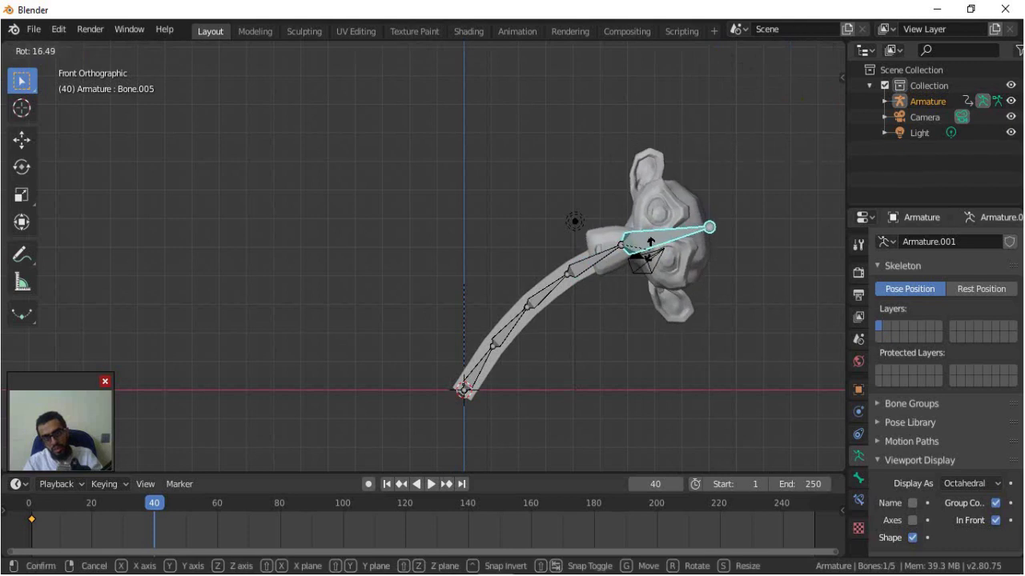
pyautogui.click(658, 251)
# Select all bones and insert a LocRotScale keyframe for the opposite pose at frame 40.
pyautogui.press('a')
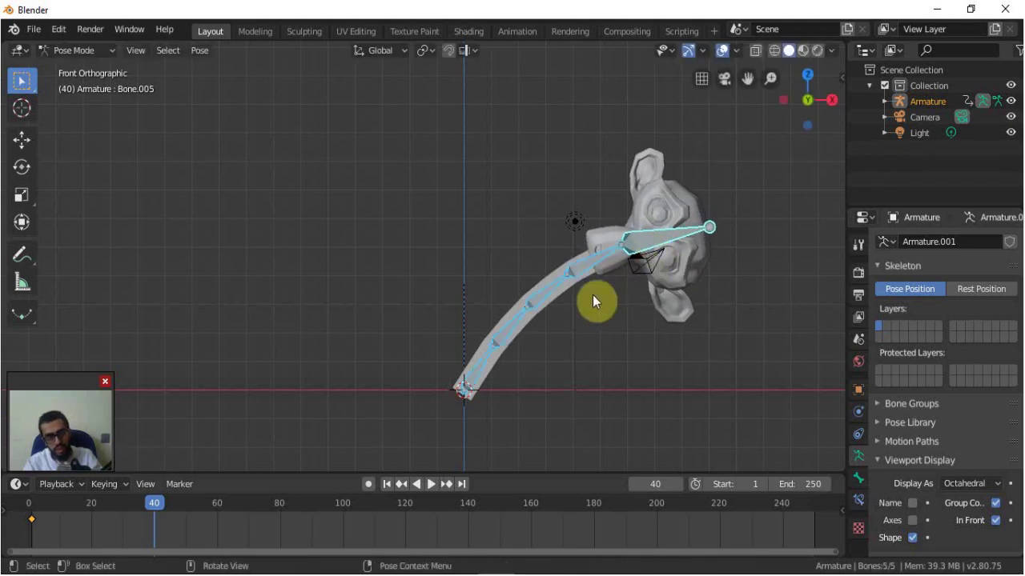
pyautogui.press('i')
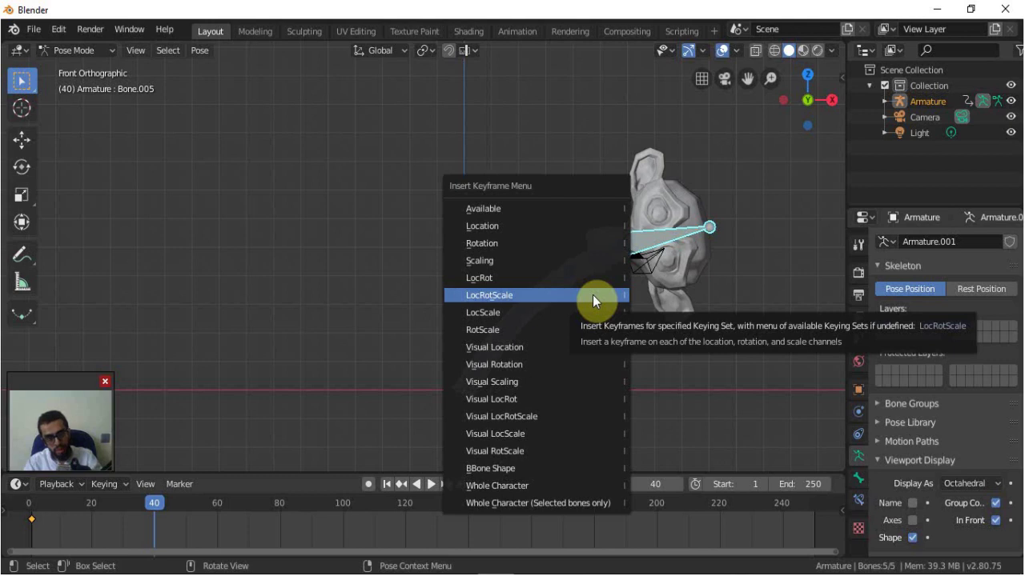
pyautogui.click(592, 295)
# Play the animation from the first frame to check the swing between the two poses.
pyautogui.moveTo(156, 498); pyautogui.dragTo(30, 513)
pyautogui.press('space')
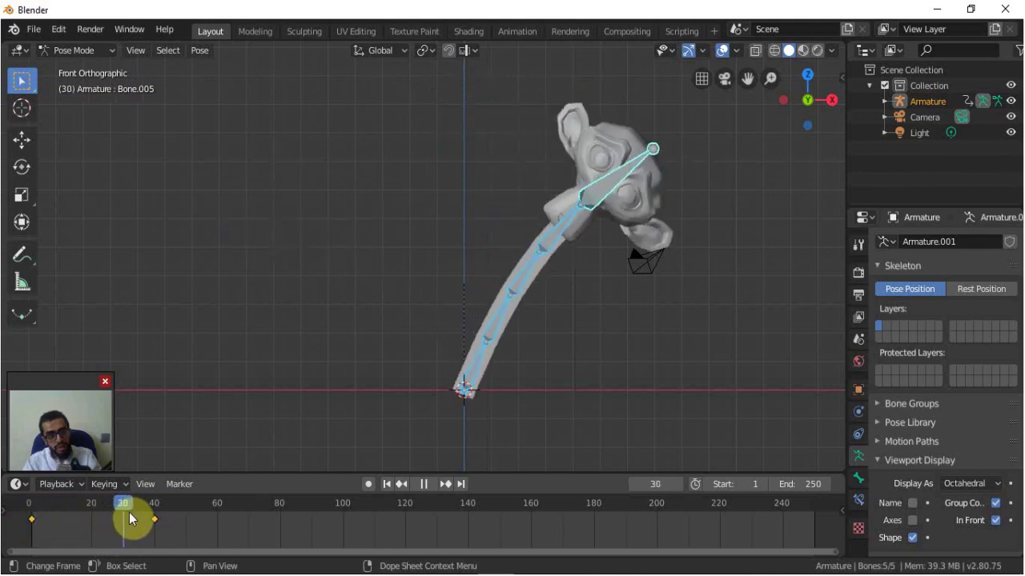
pyautogui.press('space')
# Duplicate the first pose's keyframe to frame 80 and preview the return swing.
pyautogui.click(32, 520)
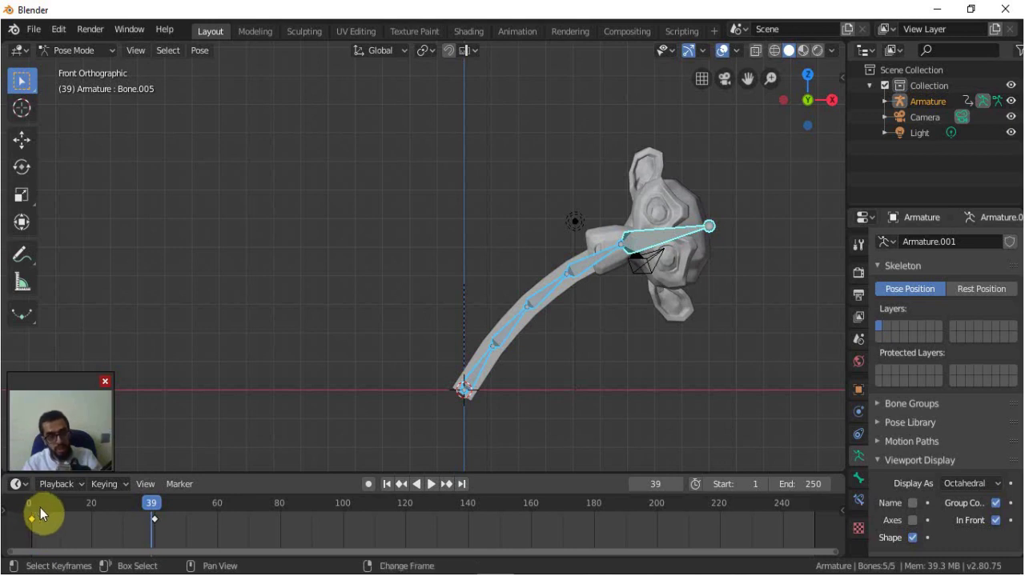
pyautogui.hotkey('shift', 'd')
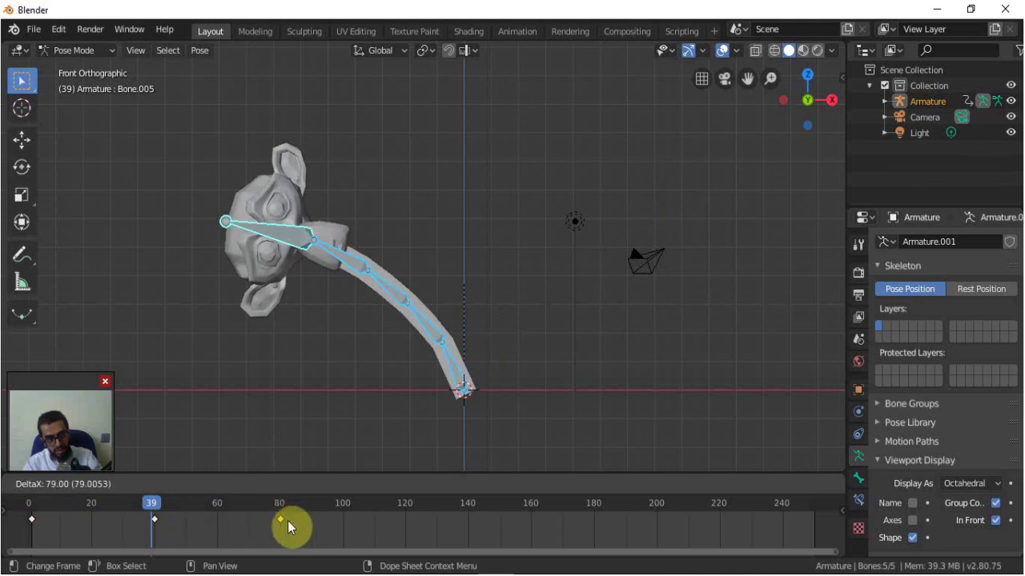
pyautogui.click(284, 519)
pyautogui.moveTo(155, 508); pyautogui.dragTo(214, 518)
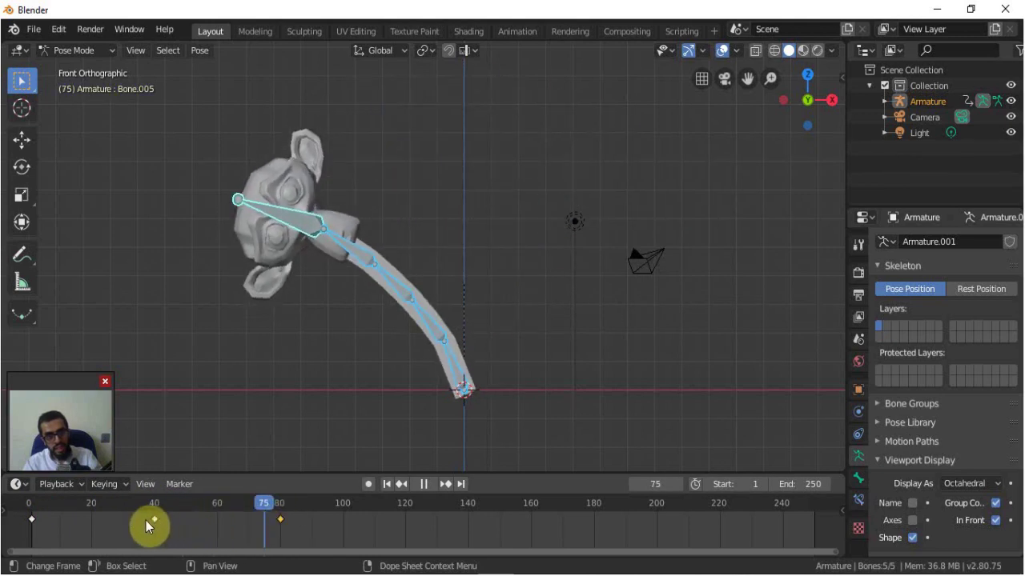
# Split the enlarged timeline area horizontally and turn its lower half into a Nonlinear Animation editor.
pyautogui.moveTo(64, 525); pyautogui.dragTo(60, 525)
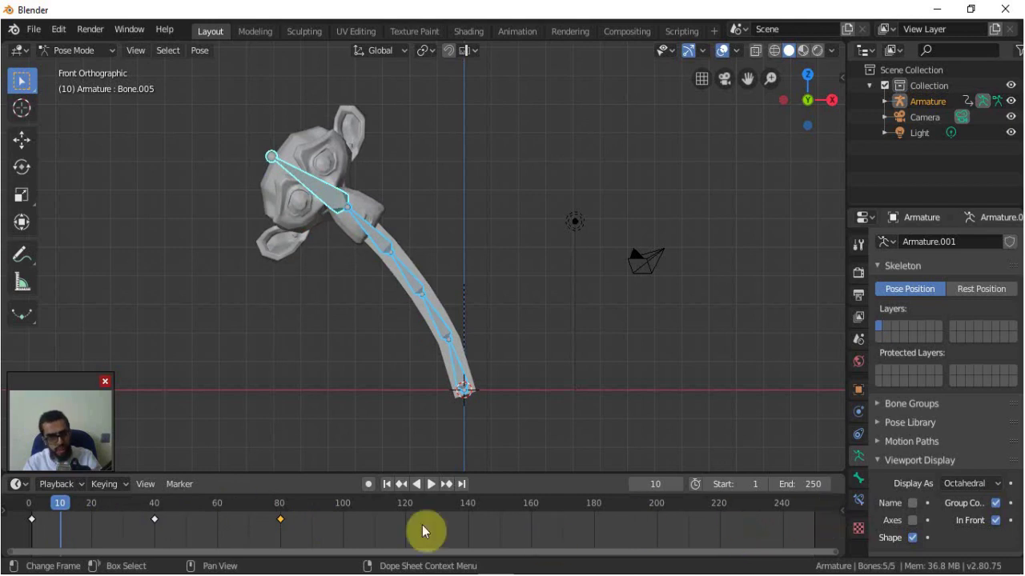
pyautogui.moveTo(285, 474); pyautogui.dragTo(315, 325)
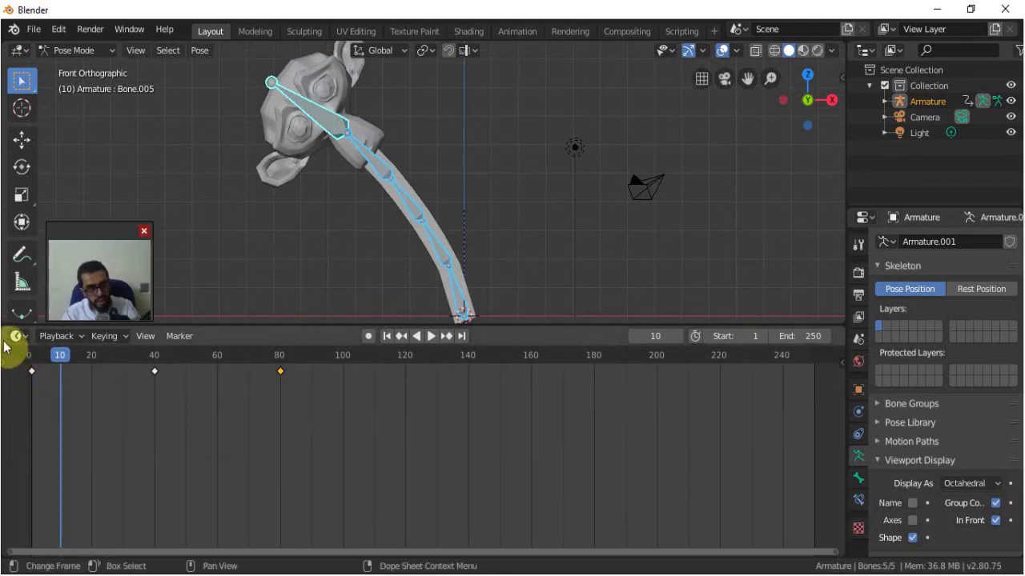
pyautogui.moveTo(7, 345); pyautogui.dragTo(17, 434)
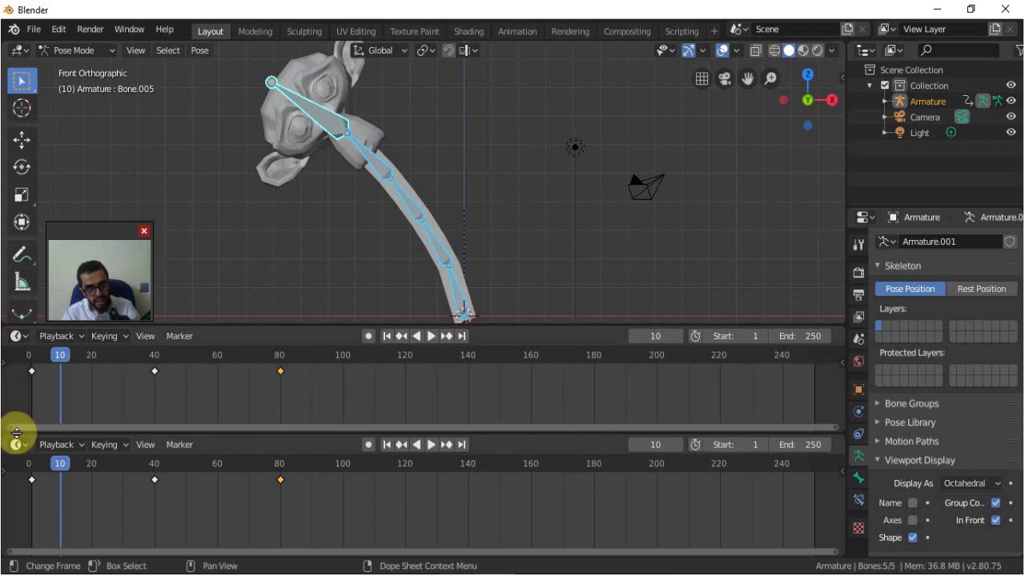
pyautogui.click(16, 444)
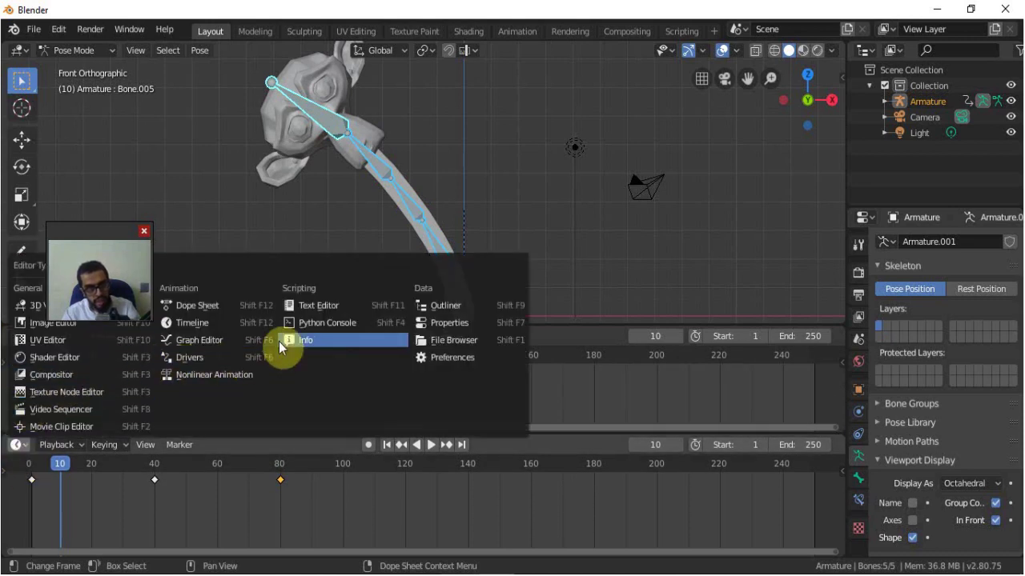
pyautogui.click(209, 376)
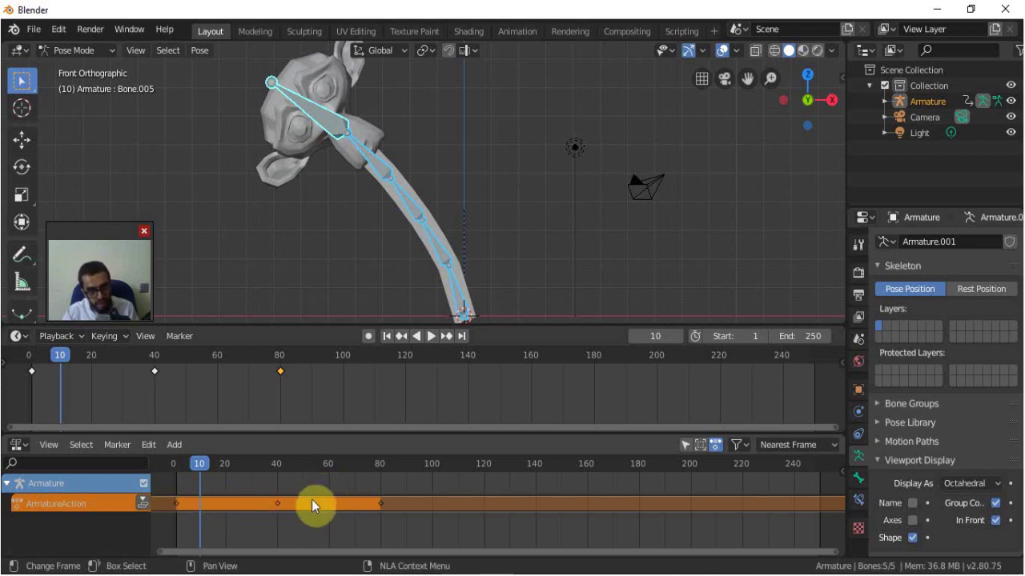
# Push the armature's action down into an NLA strip and set the strip's repeat count to 5.
pyautogui.click(143, 502)
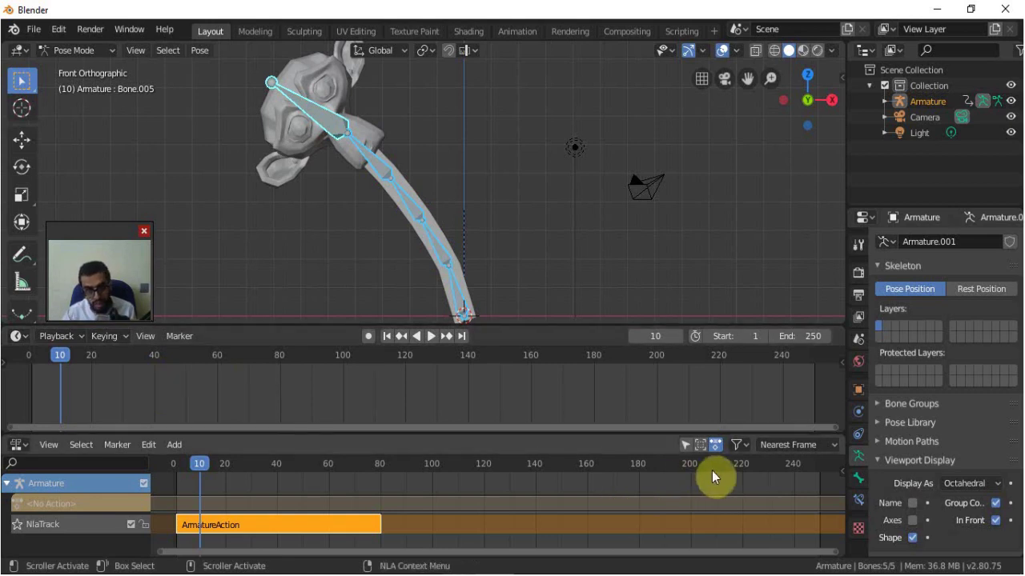
pyautogui.click(841, 469)
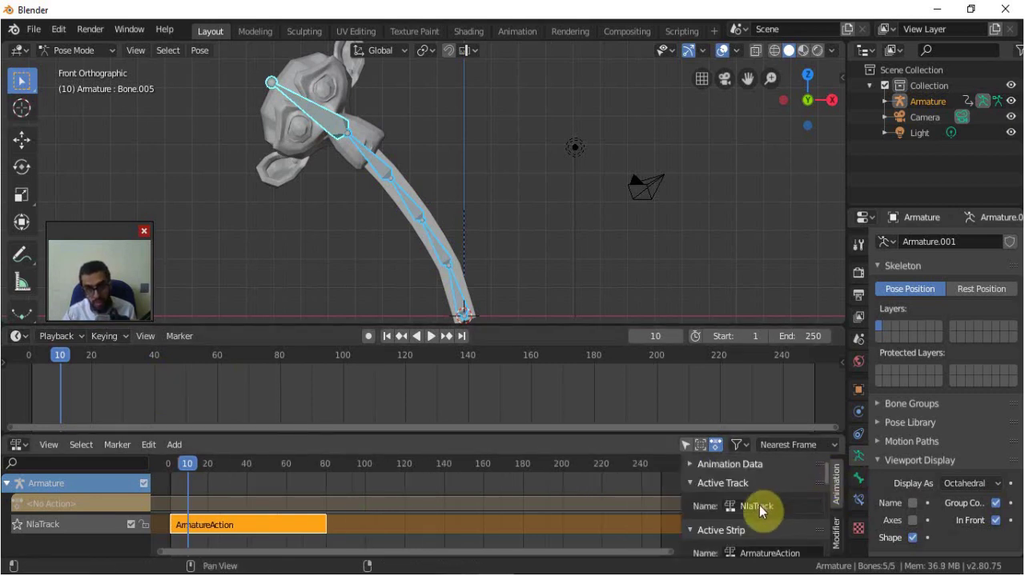
pyautogui.scroll(-8, 737, 500)
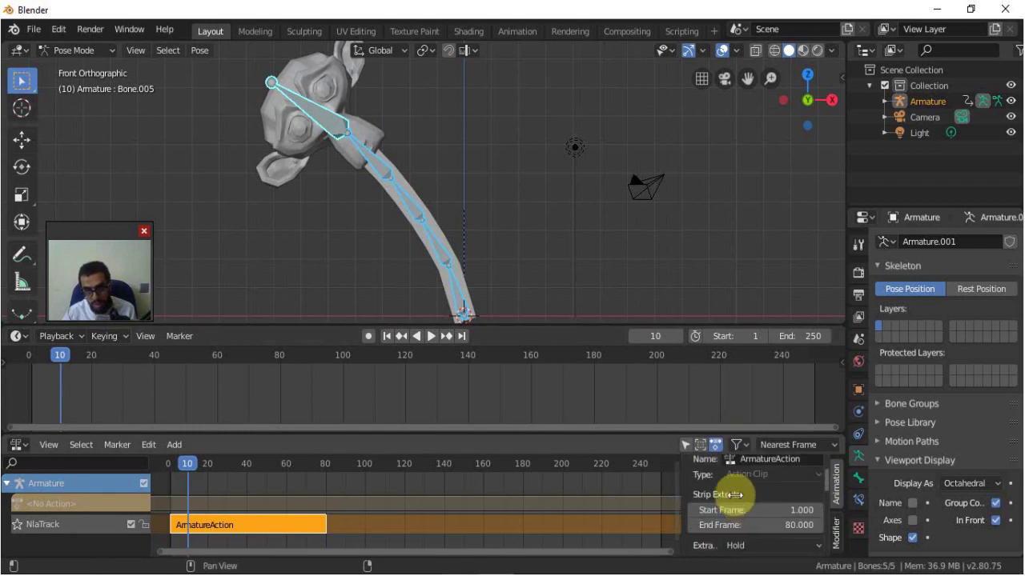
pyautogui.scroll(-8, 736, 502)
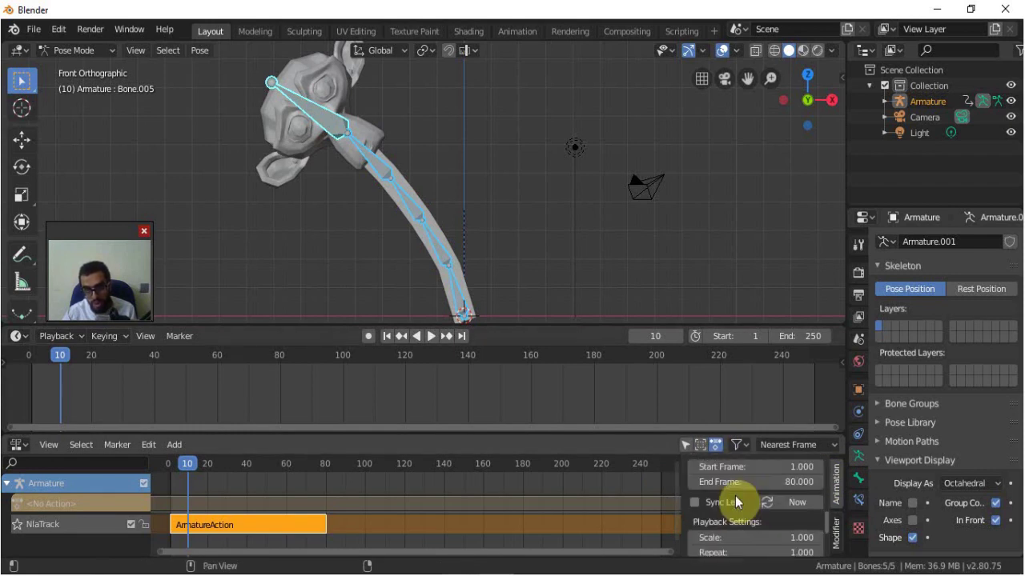
pyautogui.scroll(-2, 734, 507)
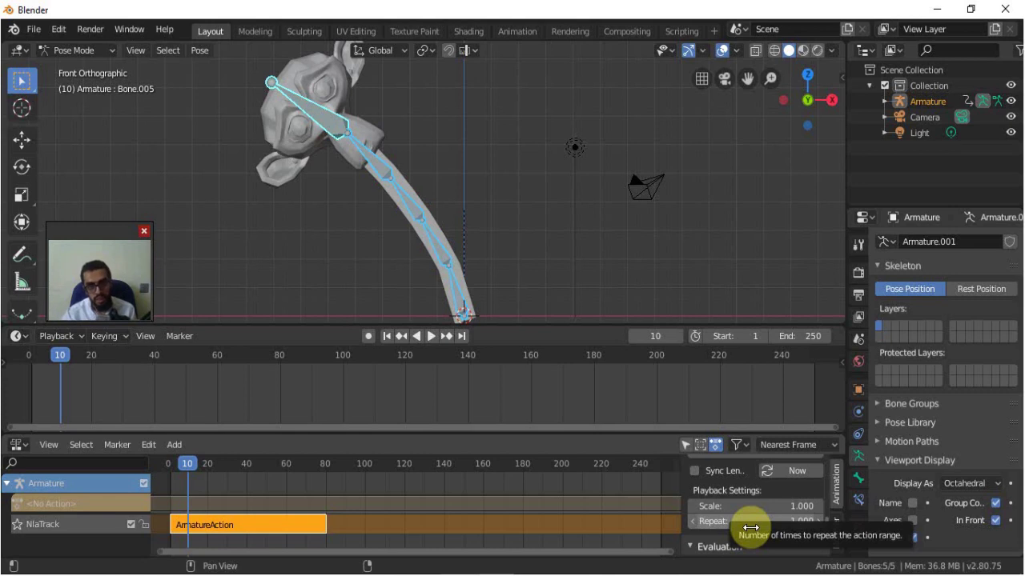
pyautogui.click(750, 521)
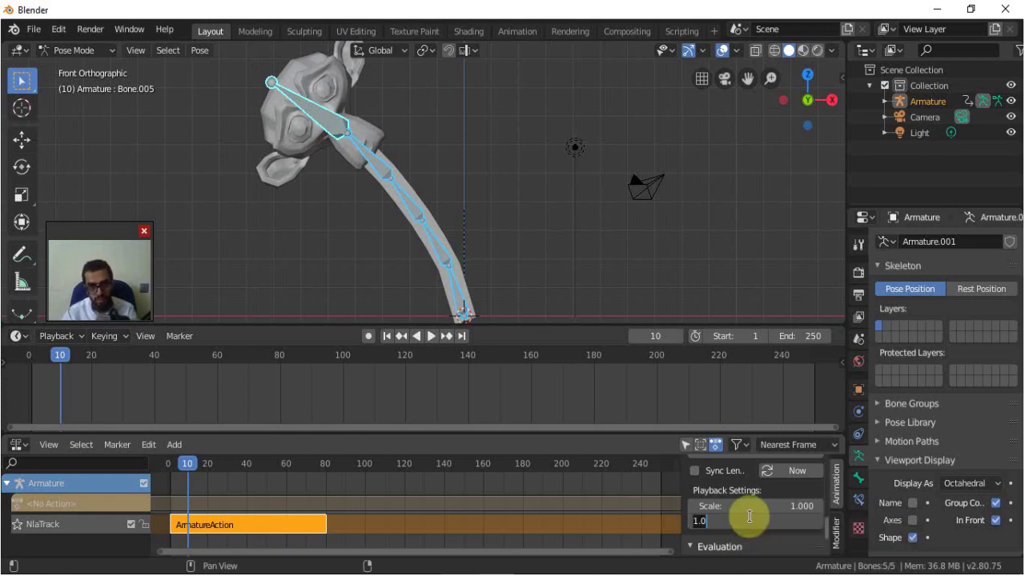
pyautogui.write('5')
pyautogui.press('Return')
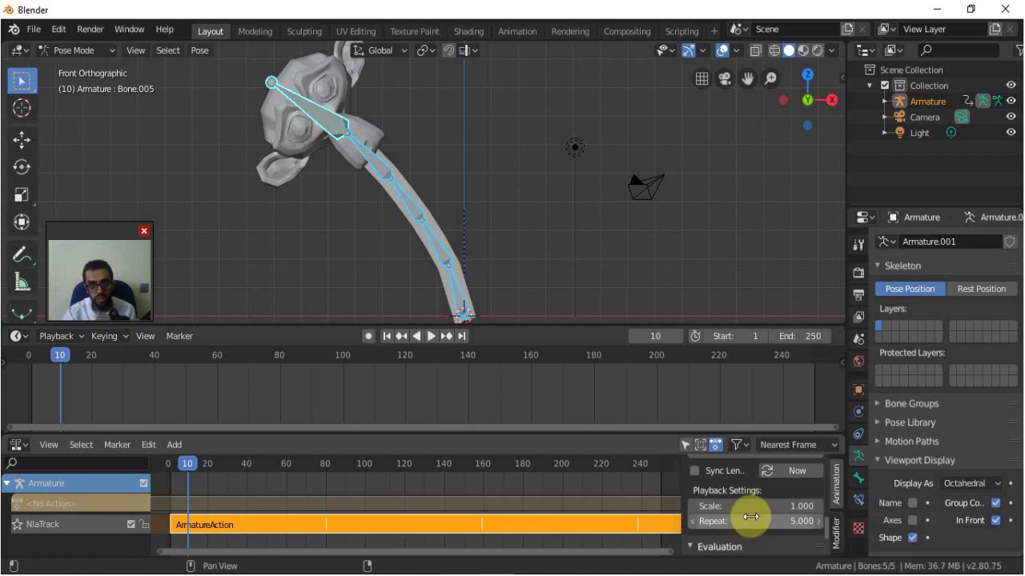
# Scrub the timeline to about frame 38 and play the animation to check the repeated swing, stopping near the end frame.
pyautogui.moveTo(61, 355); pyautogui.dragTo(150, 366)
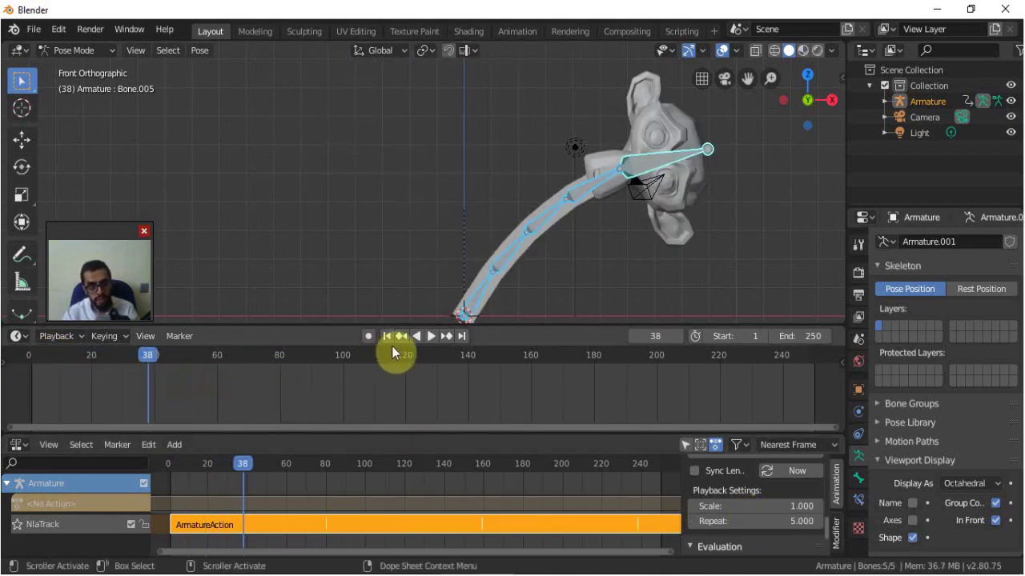
pyautogui.click(431, 335)
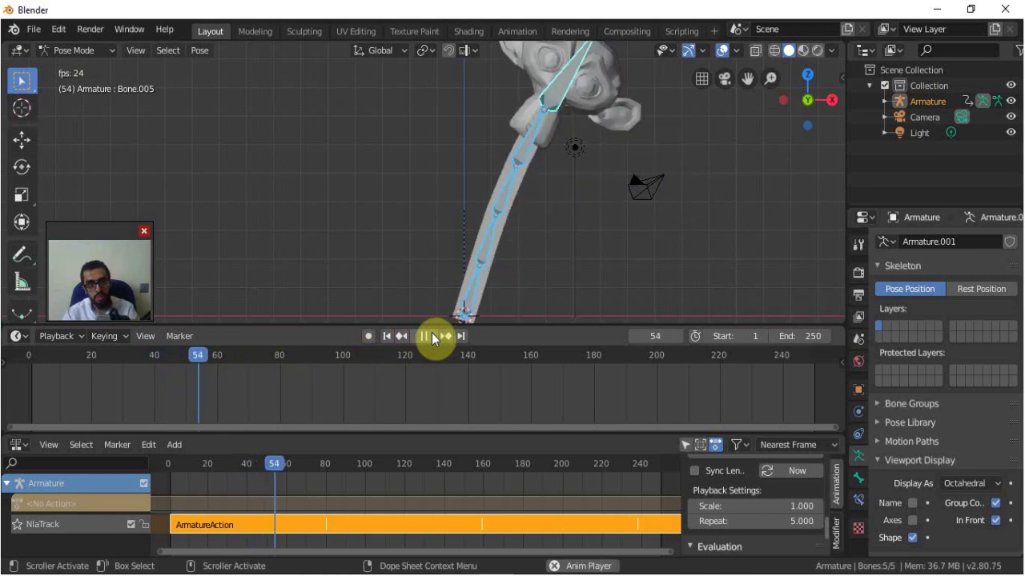
pyautogui.scroll(-5, 472, 196)
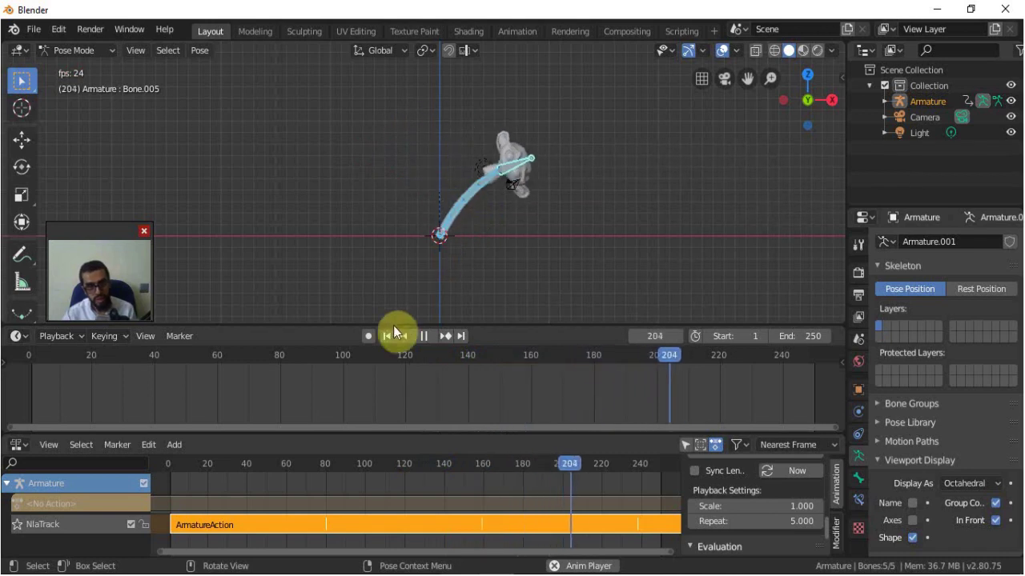
pyautogui.click(424, 334)
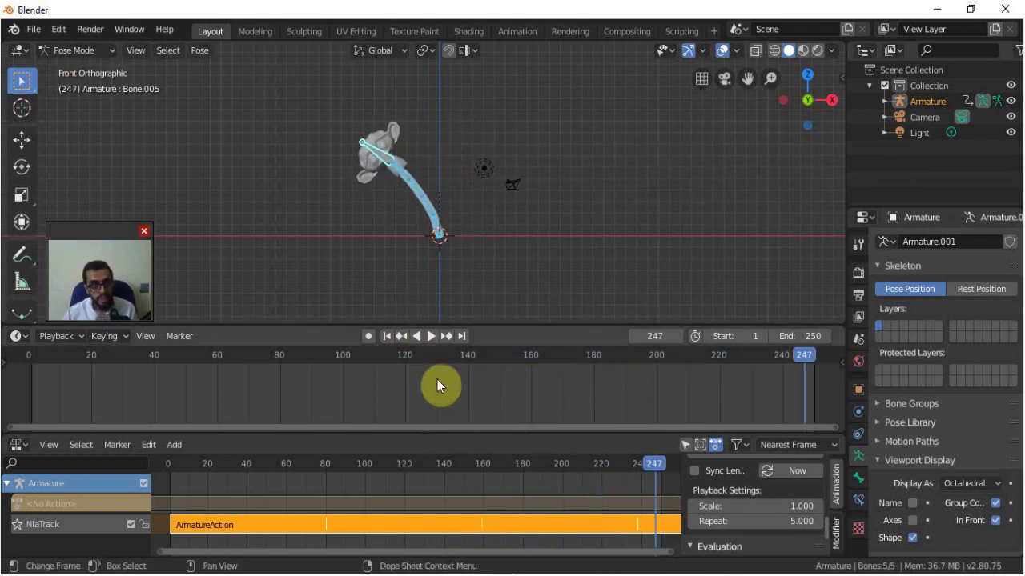